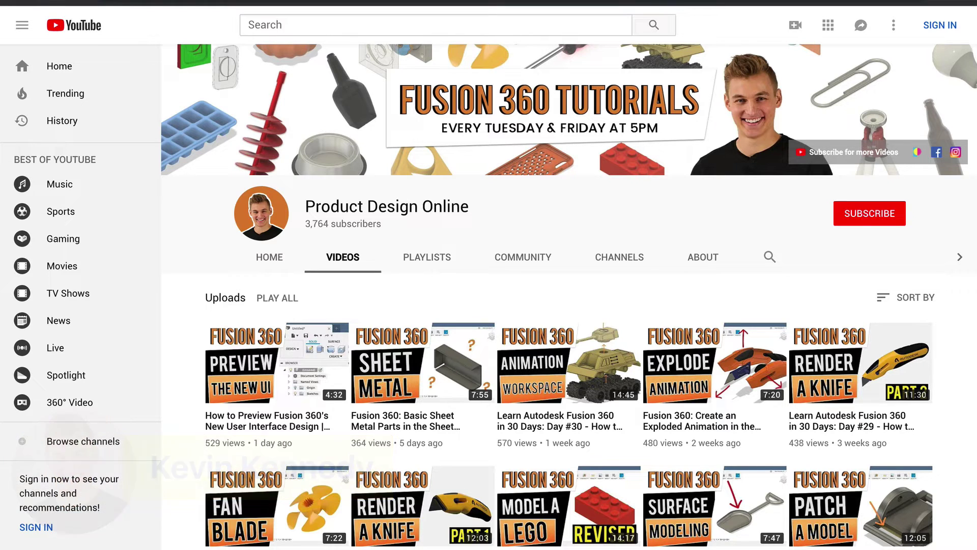
{"action": "scroll", "coordinate": [201, 224], "scroll_direction": "down", "scroll_amount": 10}
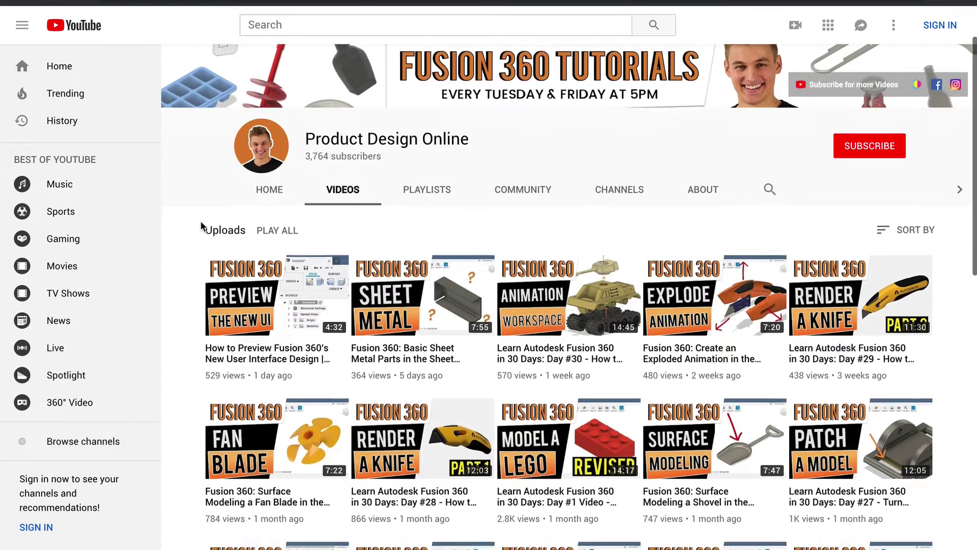
{"action": "scroll", "coordinate": [201, 224], "scroll_direction": "down", "scroll_amount": 10}
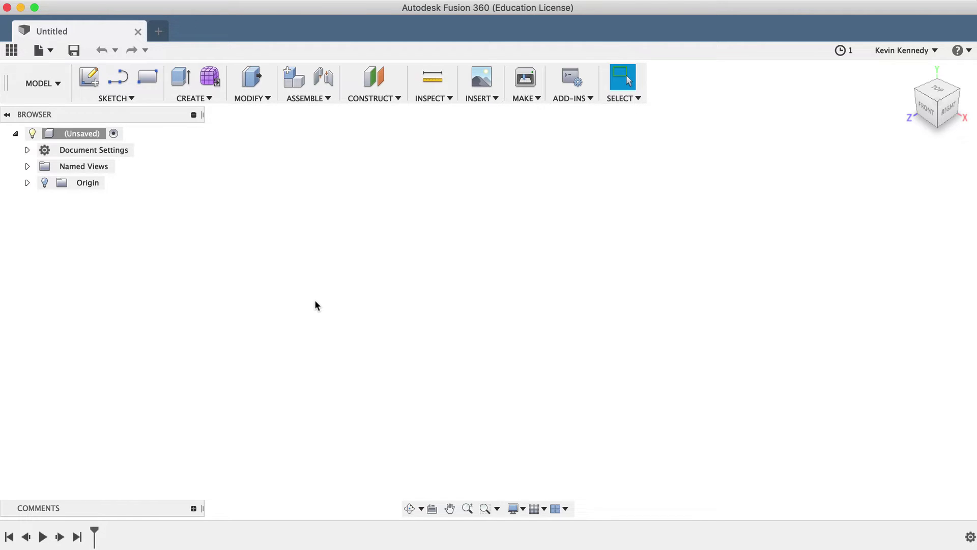
Examine where the sketch commands offer the 2-Point, 3-Point and Center Rectangle variants
{"action": "left_click", "coordinate": [113, 97]}
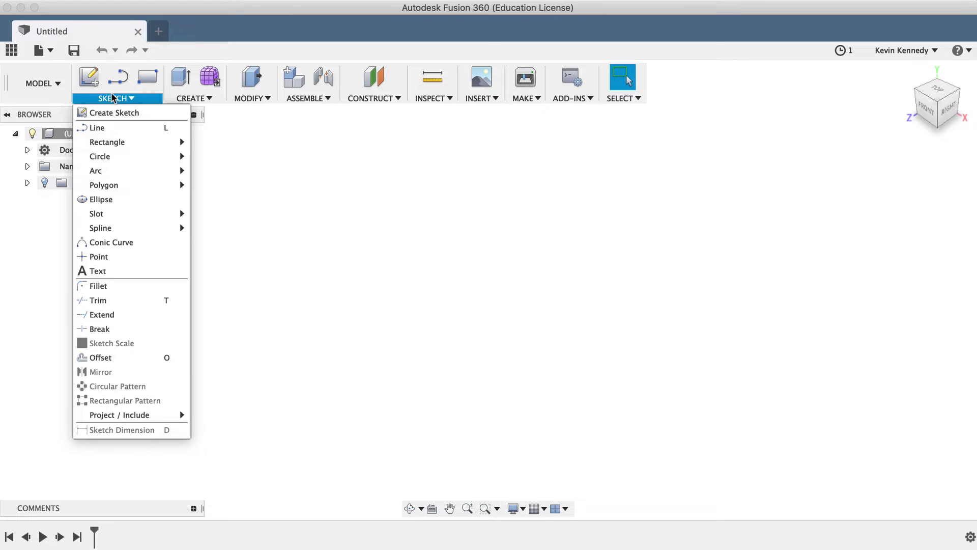
{"action": "mouse_move", "coordinate": [134, 147]}
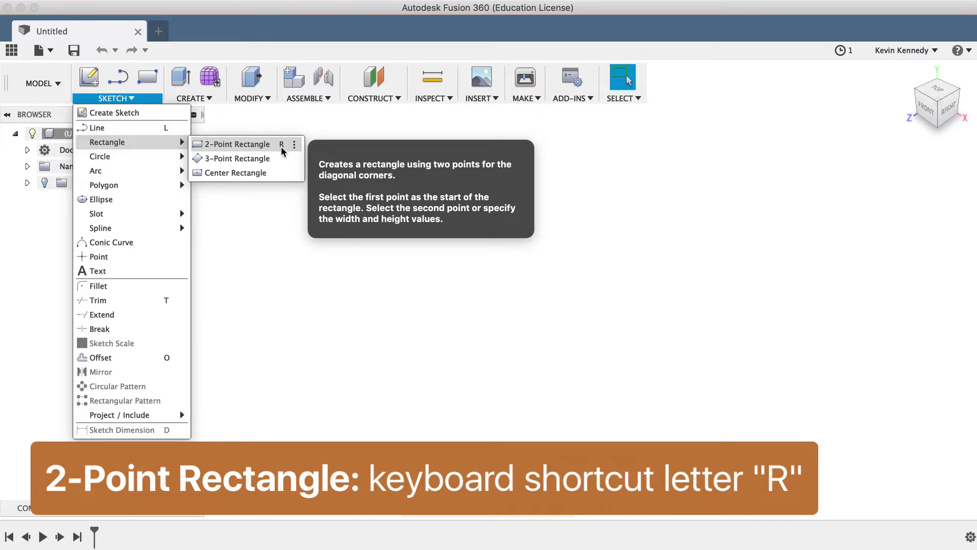
{"action": "left_click", "coordinate": [416, 318]}
{"action": "right_click", "coordinate": [417, 318]}
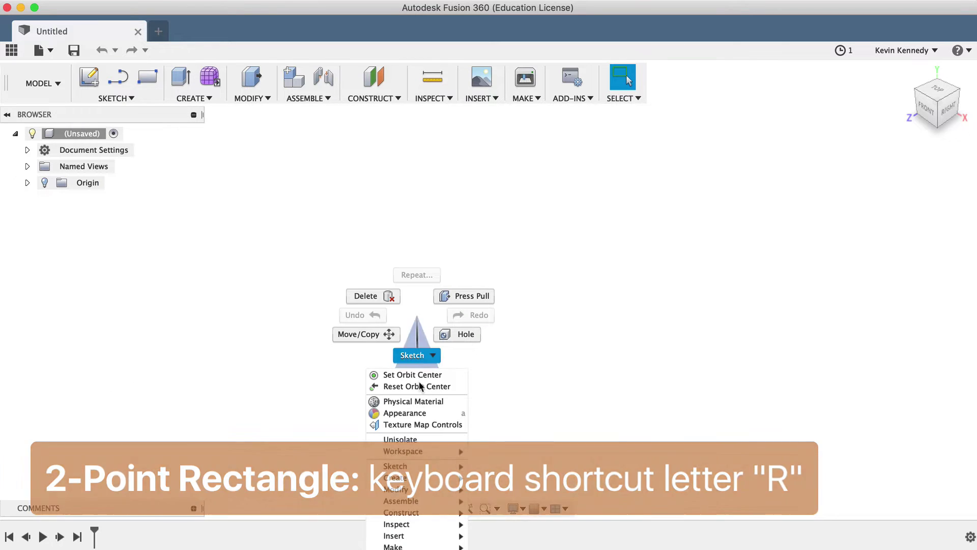
{"action": "mouse_move", "coordinate": [423, 465]}
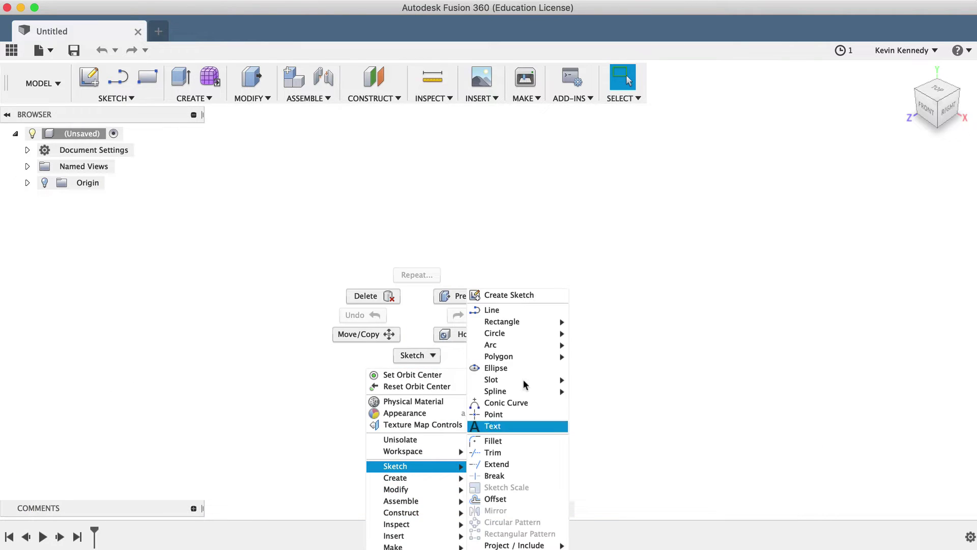
{"action": "mouse_move", "coordinate": [538, 323]}
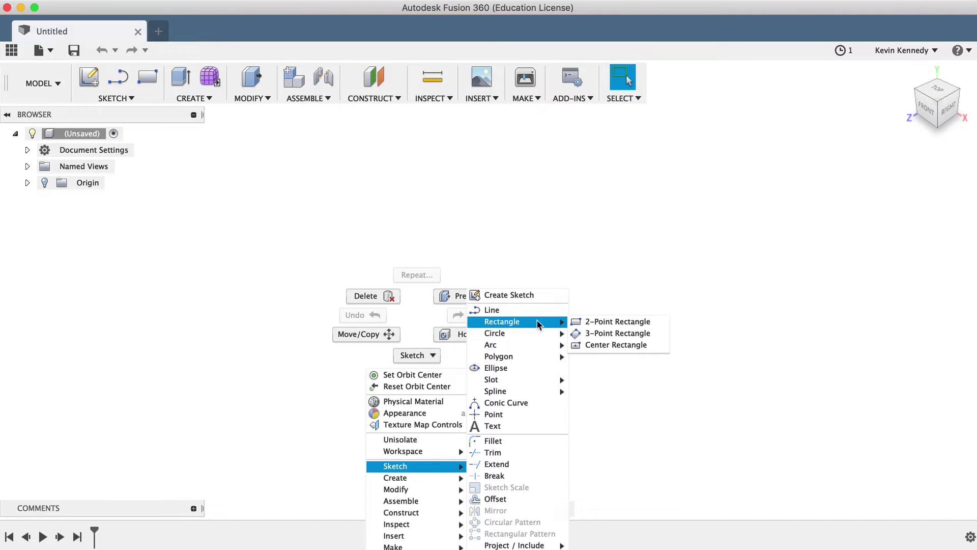
{"action": "left_click", "coordinate": [484, 192]}
{"action": "right_click", "coordinate": [484, 192]}
{"action": "left_click", "coordinate": [477, 227]}
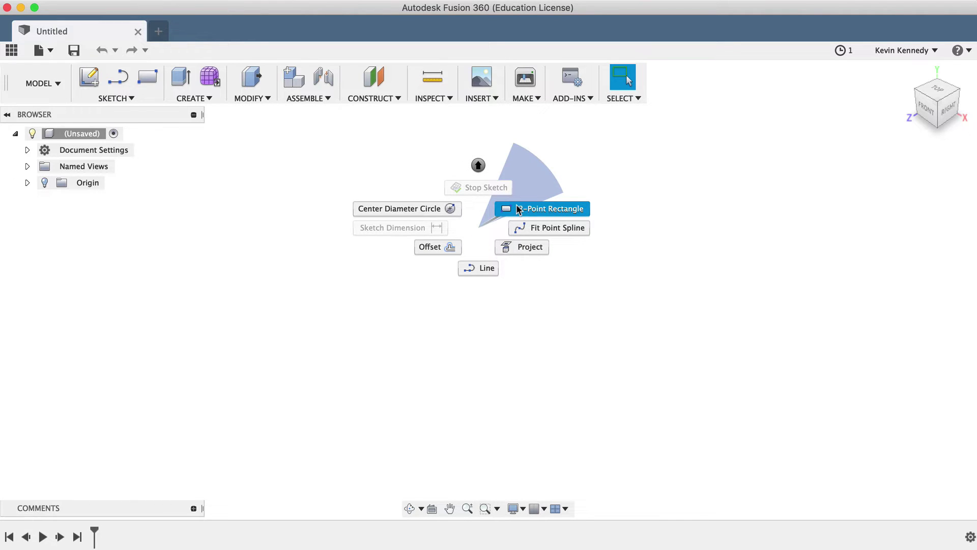
{"action": "left_click", "coordinate": [470, 220]}
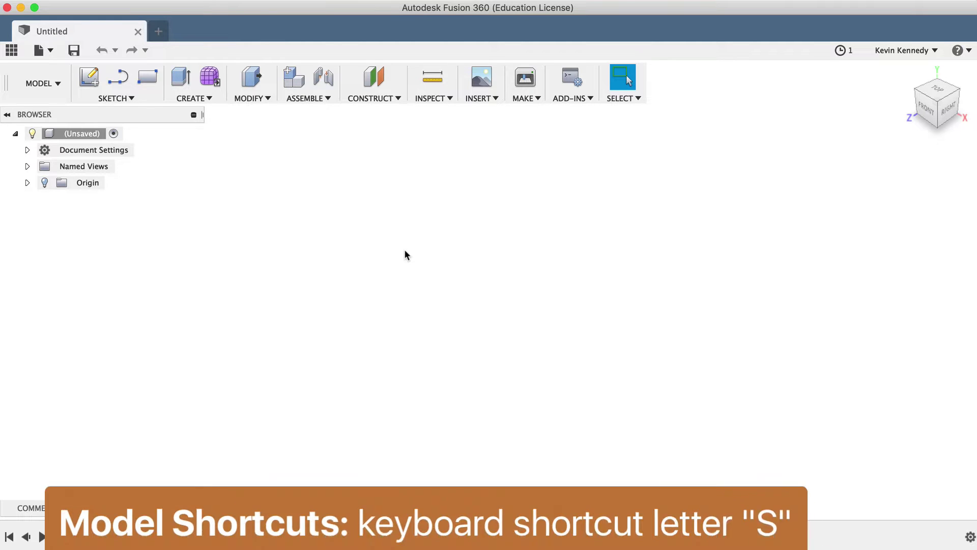
Search the model shortcuts for "rectangle", start 2-Point Rectangle and pick the horizontal ground plane as the sketch plane
{"action": "type", "text": "s"}
{"action": "type", "text": "rectangle"}
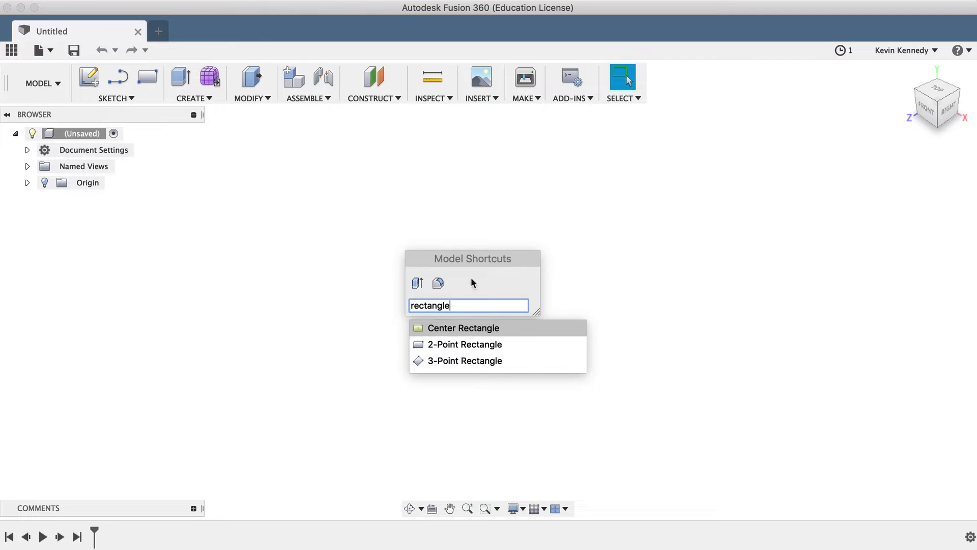
{"action": "left_click", "coordinate": [513, 344]}
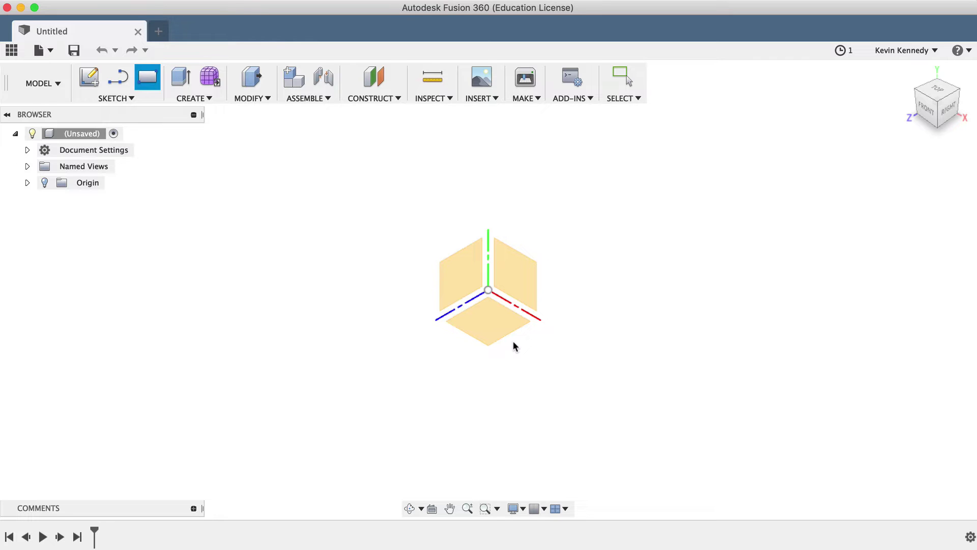
{"action": "left_click", "coordinate": [492, 322]}
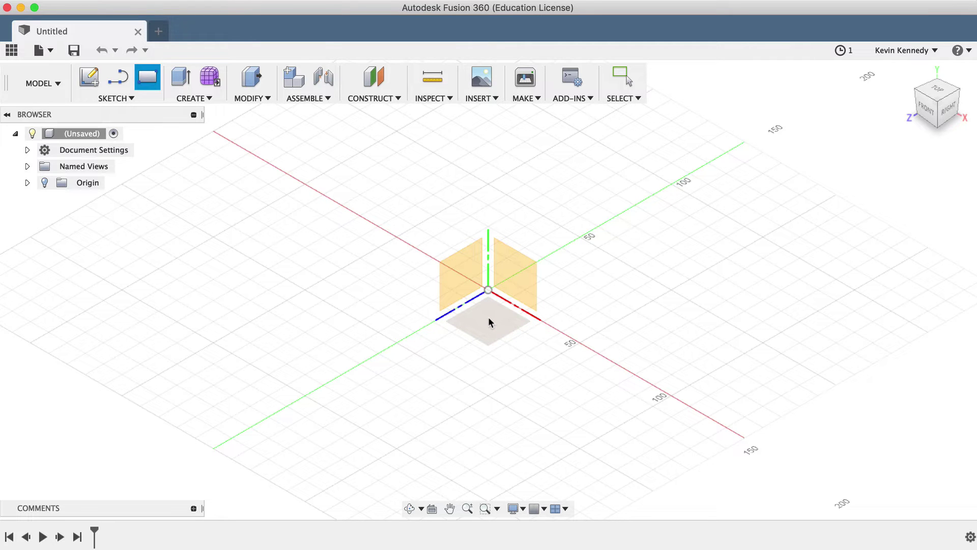
{"action": "left_click", "coordinate": [489, 318]}
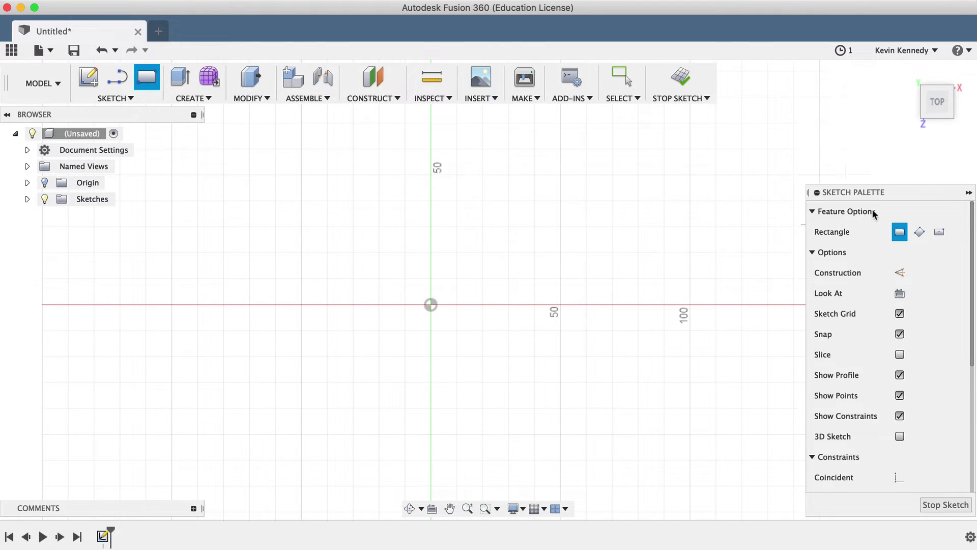
Switch the rectangle type to 3-Point and Center, and return to 2-Point Rectangle
{"action": "left_click", "coordinate": [920, 232]}
{"action": "left_click", "coordinate": [939, 234]}
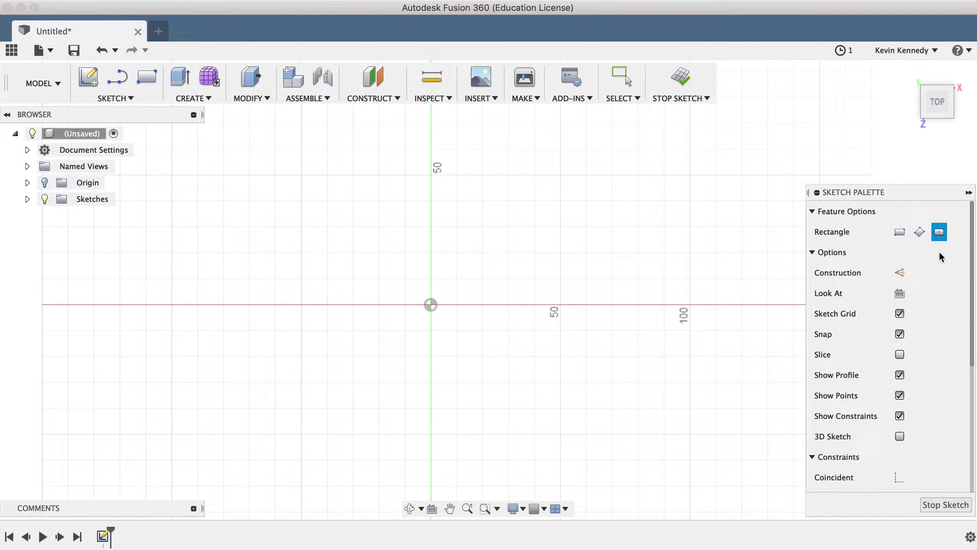
{"action": "left_click", "coordinate": [899, 235]}
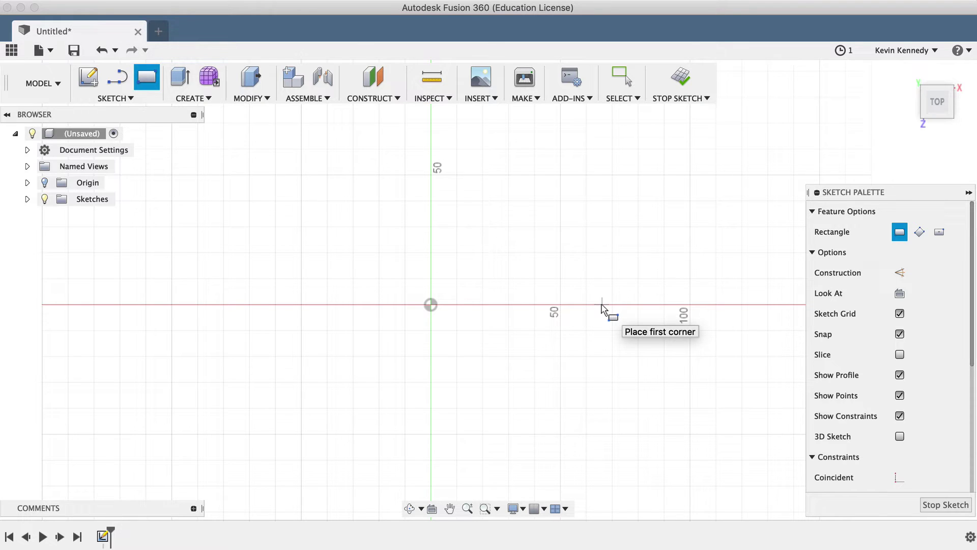
Start a 2-point rectangle with its first corner at the origin and set its height to 15 mm
{"action": "left_click", "coordinate": [431, 304]}
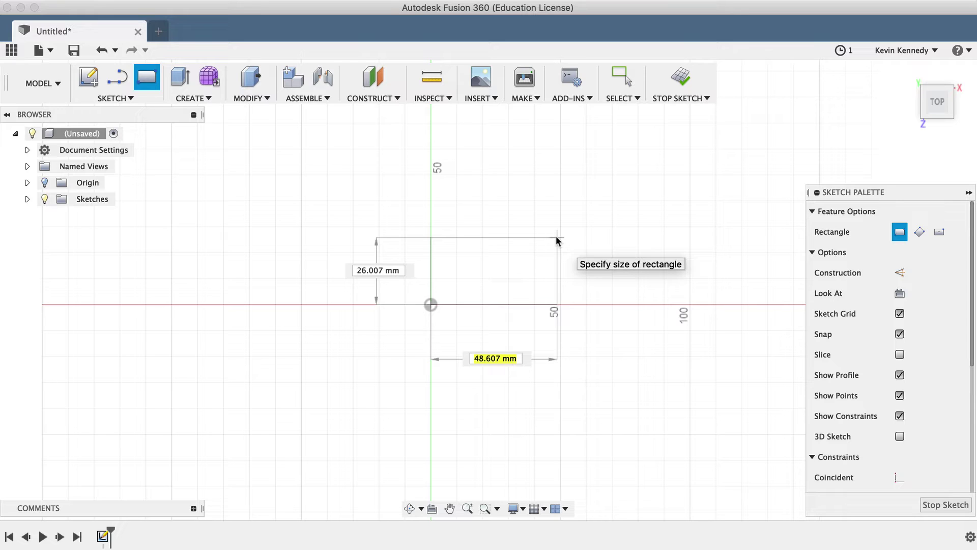
{"action": "key", "text": "Tab"}
{"action": "key", "text": "Tab"}
{"action": "key", "text": "Tab"}
{"action": "key", "text": "Tab"}
{"action": "key", "text": "Tab"}
{"action": "key", "text": "Tab"}
{"action": "key", "text": "Tab"}
{"action": "key", "text": "Tab"}
{"action": "key", "text": "Tab"}
{"action": "key", "text": "Tab"}
{"action": "key", "text": "Tab"}
{"action": "key", "text": "Tab"}
{"action": "key", "text": "Tab"}
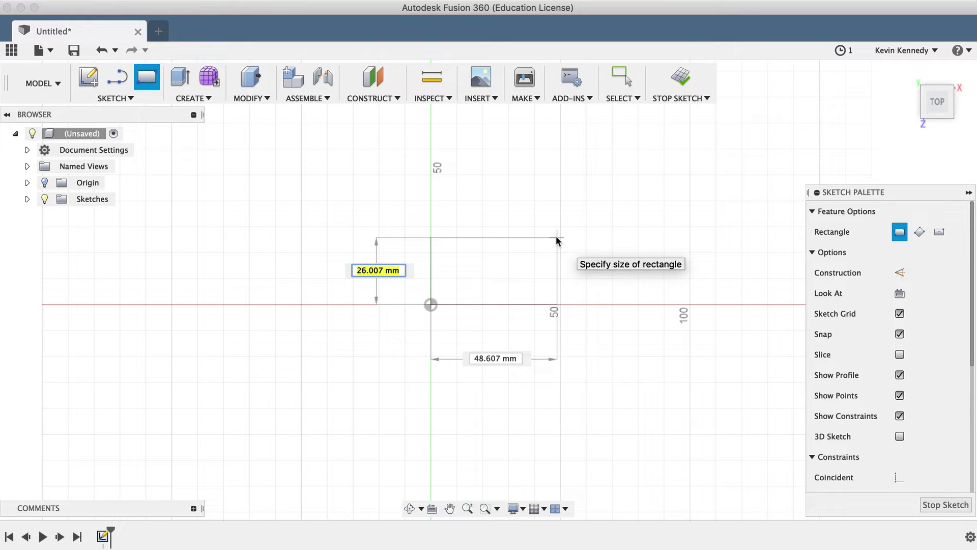
{"action": "type", "text": "15"}
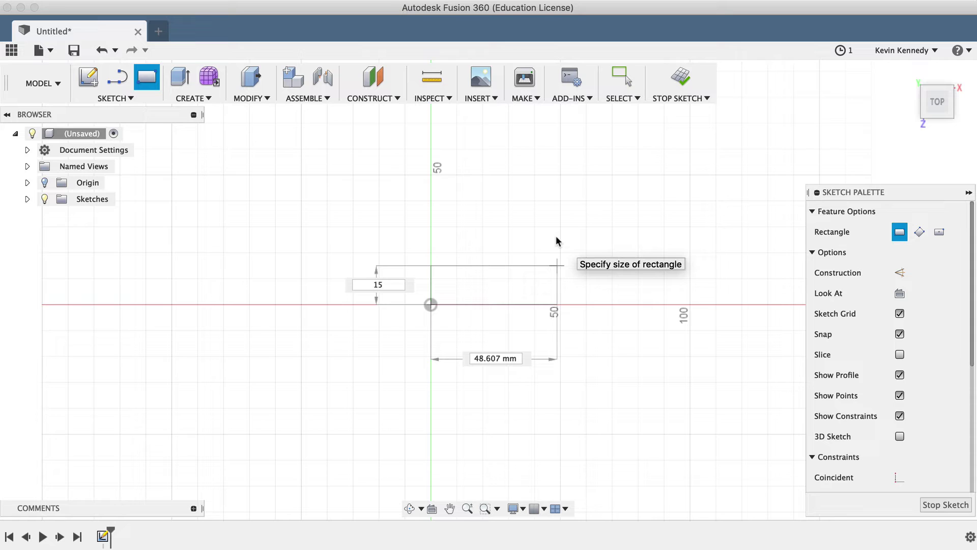
{"action": "key", "text": "Tab"}
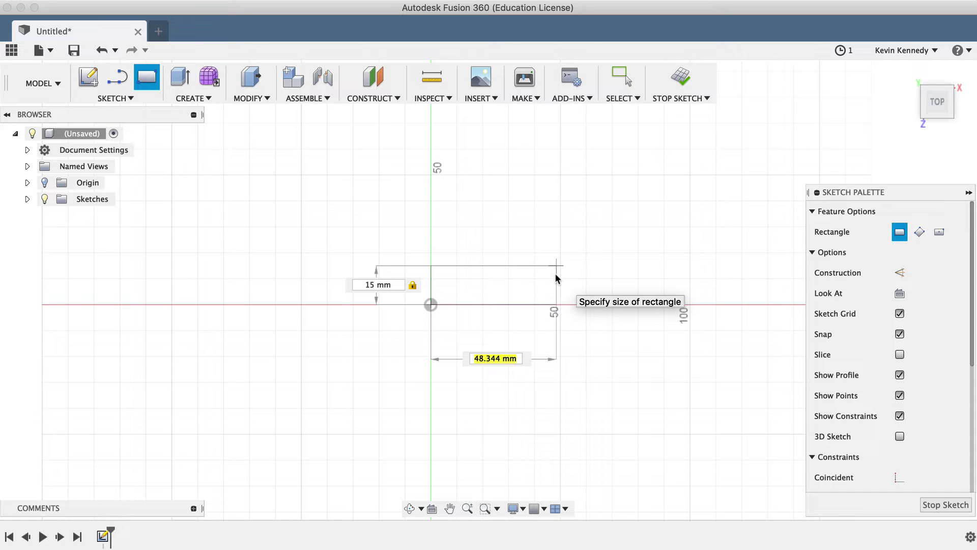
Try a height of 17 mm for the rectangle and return it to 15 mm
{"action": "key", "text": "Tab"}
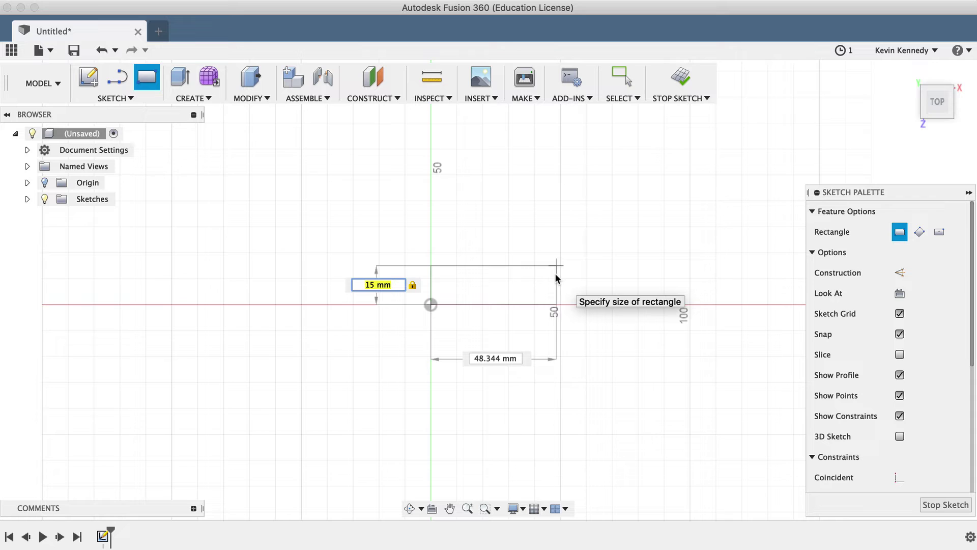
{"action": "type", "text": "17"}
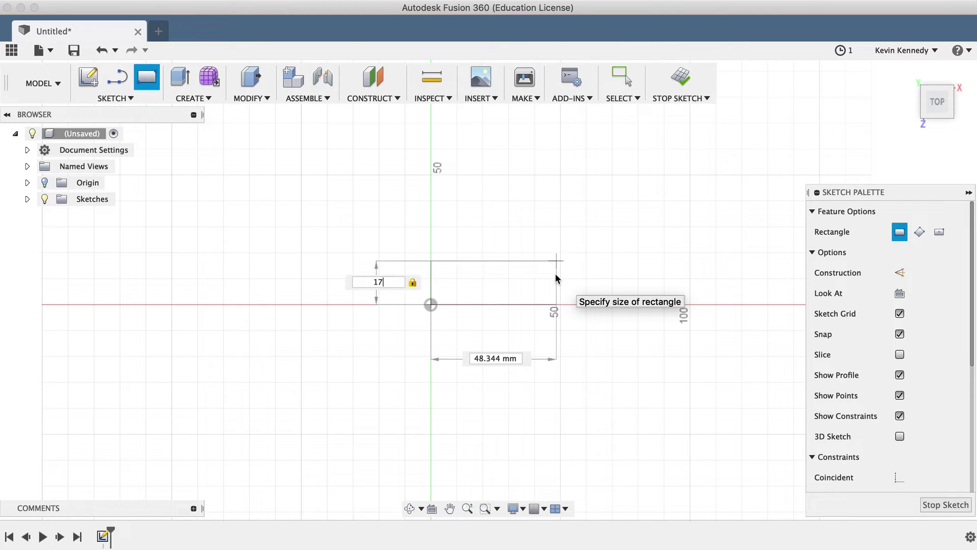
{"action": "key", "text": "BackSpace"}
{"action": "type", "text": "5"}
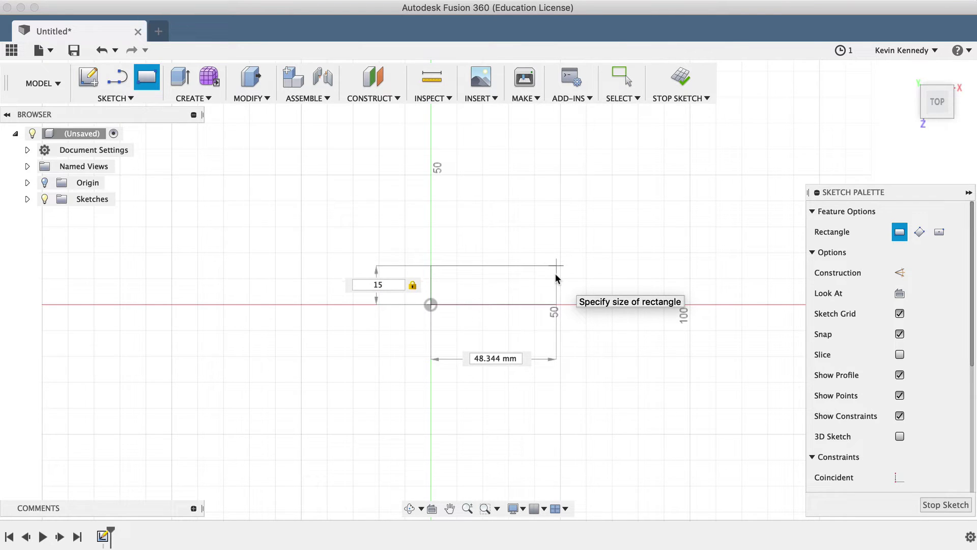
{"action": "key", "text": "Tab"}
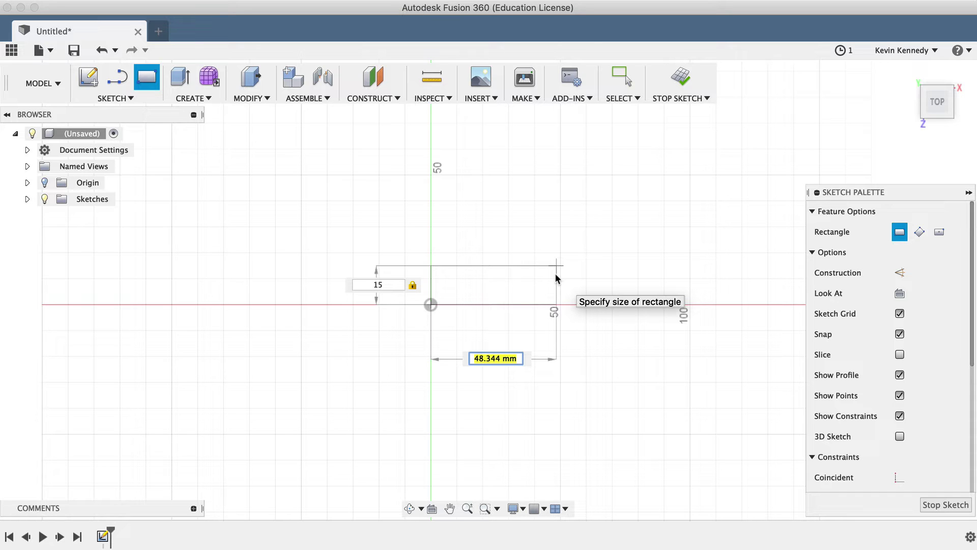
Set the rectangle's width to 30 mm and complete the rectangle
{"action": "type", "text": "30"}
{"action": "key", "text": "Tab"}
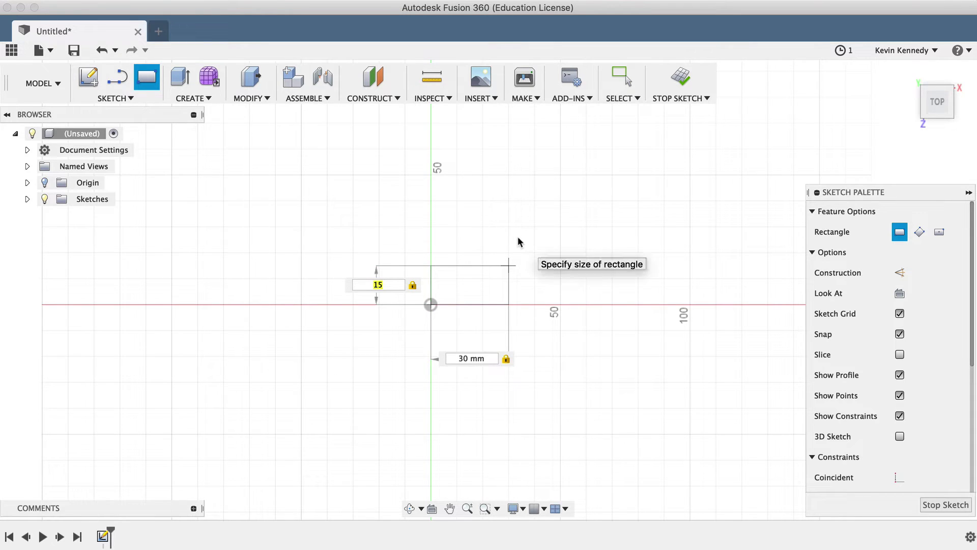
{"action": "key", "text": "Return"}
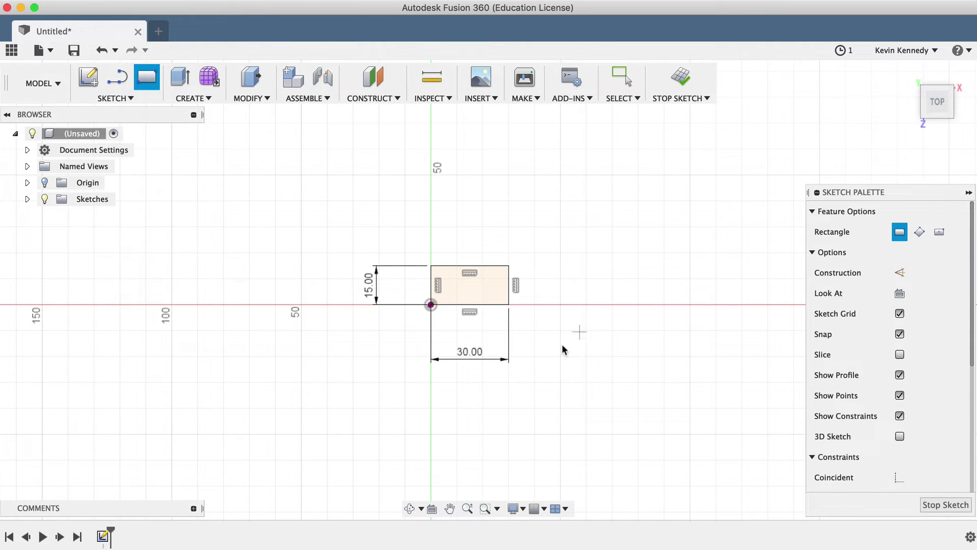
Sketch a second rectangle, about 30 mm by 15 mm, freehand on the horizontal axis, 50 mm from the origin and level with the first
{"action": "scroll", "coordinate": [557, 370], "scroll_direction": "right", "scroll_amount": 3}
{"action": "scroll", "coordinate": [558, 371], "scroll_direction": "down", "scroll_amount": 2}
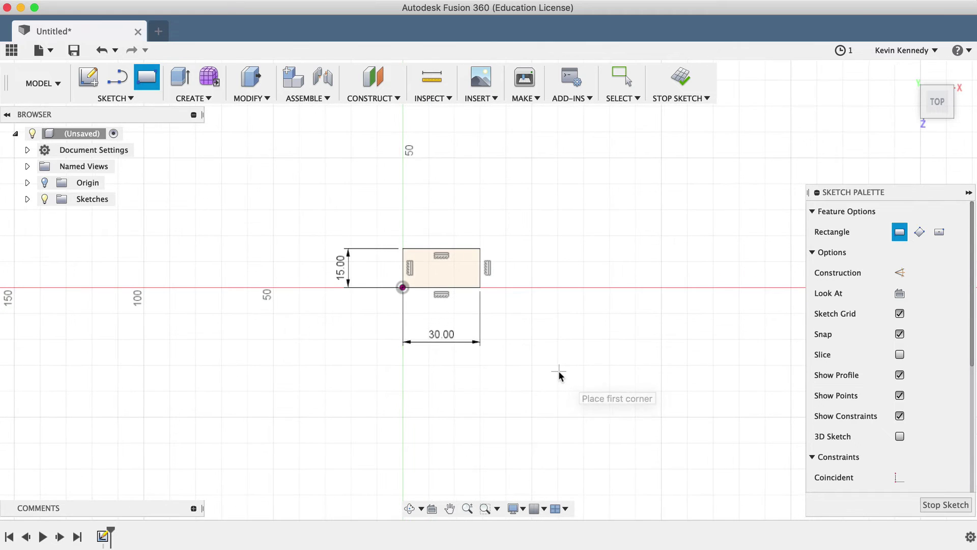
{"action": "scroll", "coordinate": [558, 370], "scroll_direction": "up", "scroll_amount": 3}
{"action": "scroll", "coordinate": [558, 371], "scroll_direction": "left", "scroll_amount": 2}
{"action": "scroll", "coordinate": [557, 371], "scroll_direction": "right", "scroll_amount": 1}
{"action": "scroll", "coordinate": [557, 371], "scroll_direction": "right", "scroll_amount": 1}
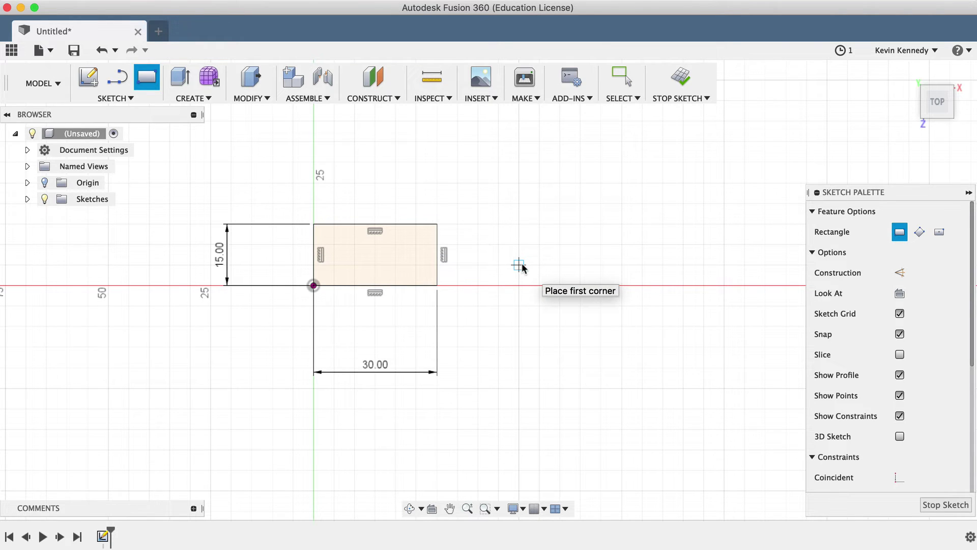
{"action": "left_click", "coordinate": [520, 285]}
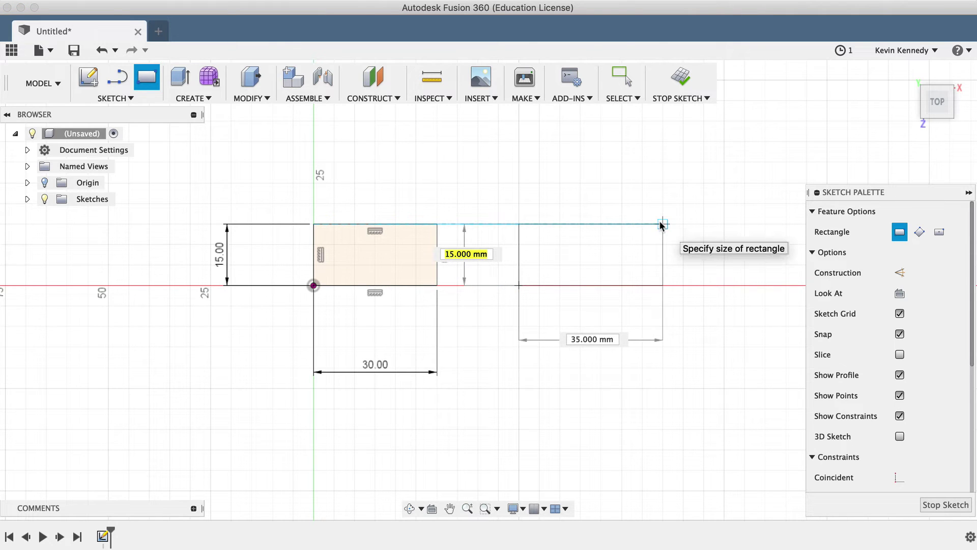
{"action": "left_click", "coordinate": [642, 224]}
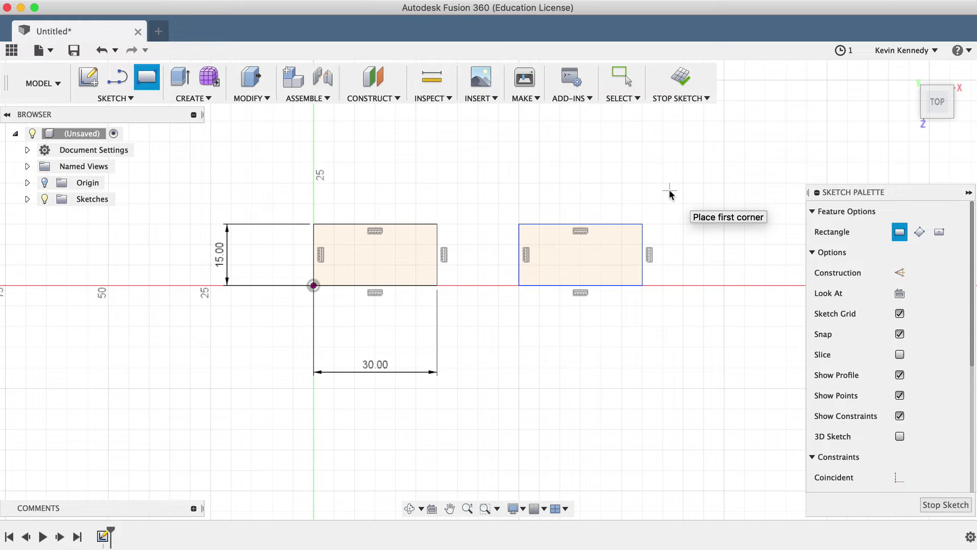
{"action": "key", "text": "Escape"}
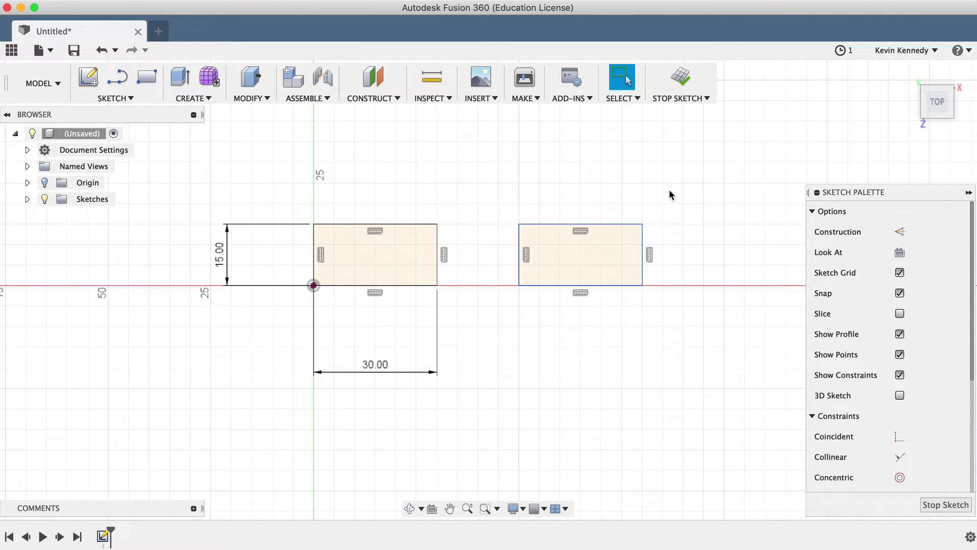
Move the first rectangle's width and height dimensions closer to its edges
{"action": "left_click_drag", "start_coordinate": [365, 377], "coordinate": [377, 321]}
{"action": "left_click_drag", "start_coordinate": [220, 257], "coordinate": [281, 257]}
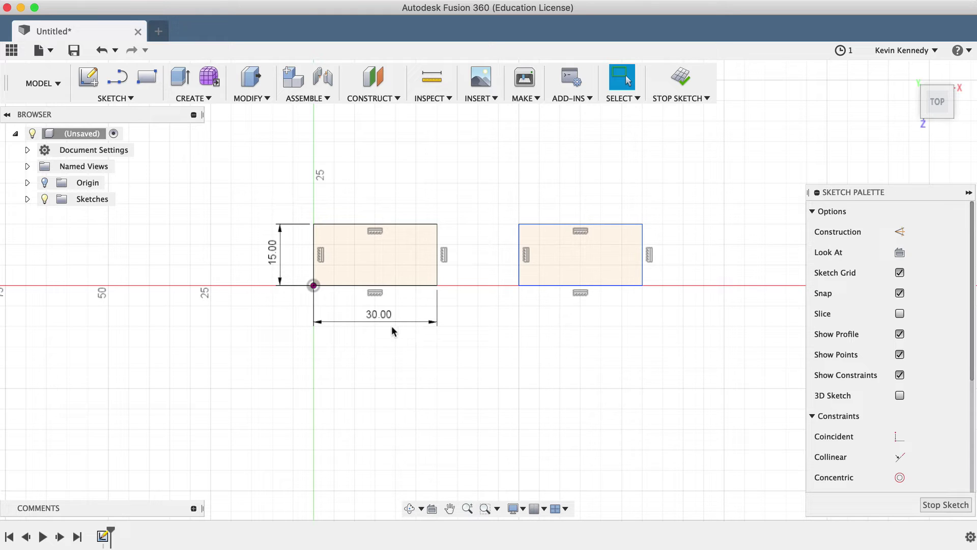
{"action": "left_click", "coordinate": [405, 285]}
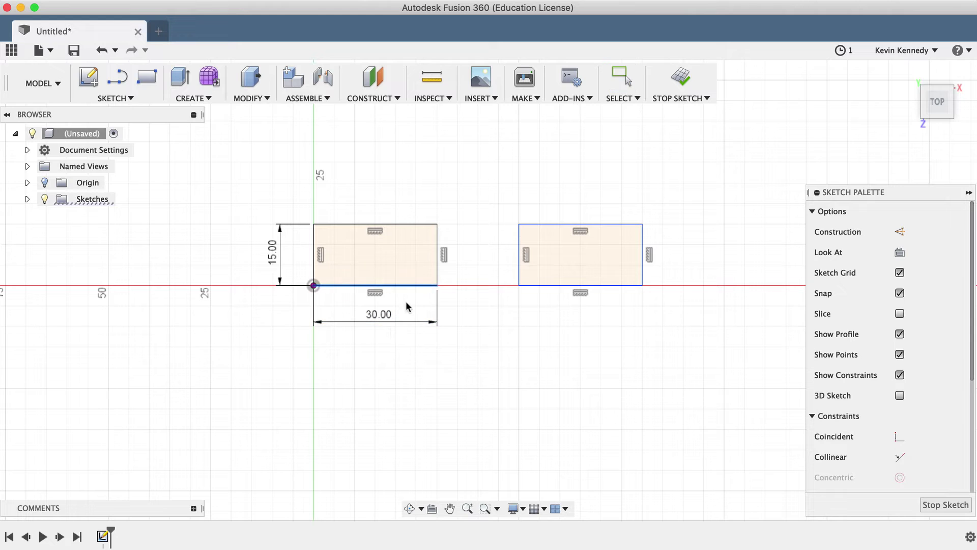
{"action": "left_click", "coordinate": [437, 284]}
{"action": "left_click", "coordinate": [435, 233]}
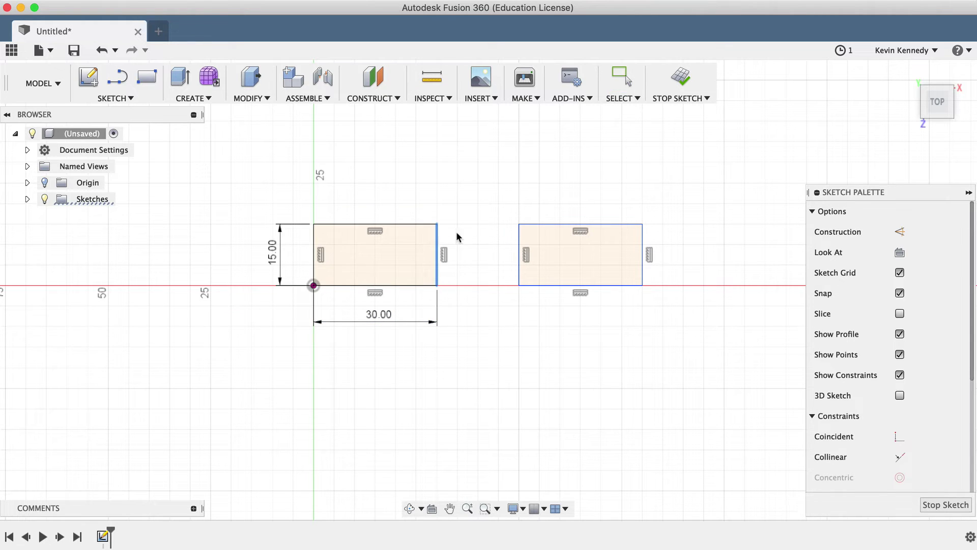
{"action": "left_click", "coordinate": [411, 224], "text": "shift"}
{"action": "left_click", "coordinate": [410, 223]}
{"action": "left_click", "coordinate": [386, 340]}
Set the first rectangle's width dimension to 35 mm
{"action": "double_click", "coordinate": [373, 316]}
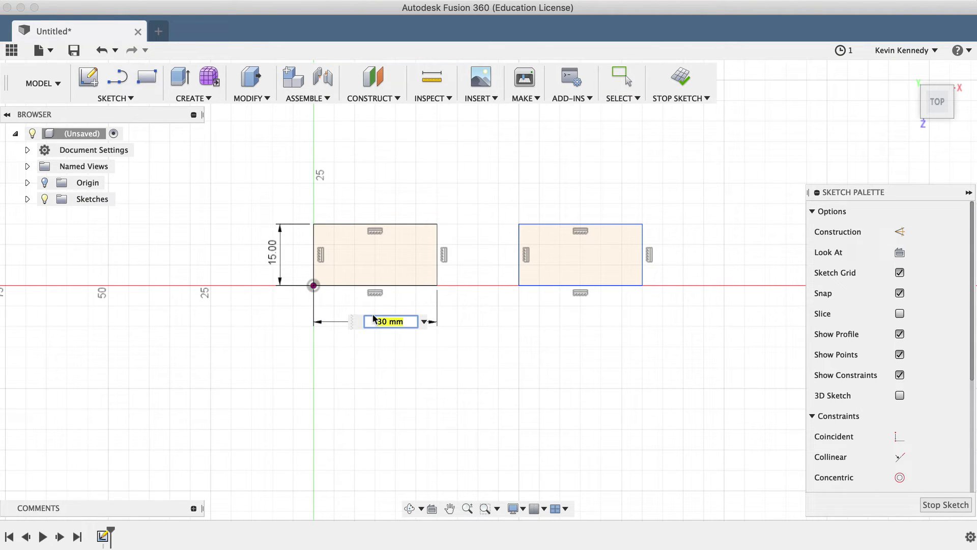
{"action": "type", "text": "35"}
{"action": "key", "text": "Return"}
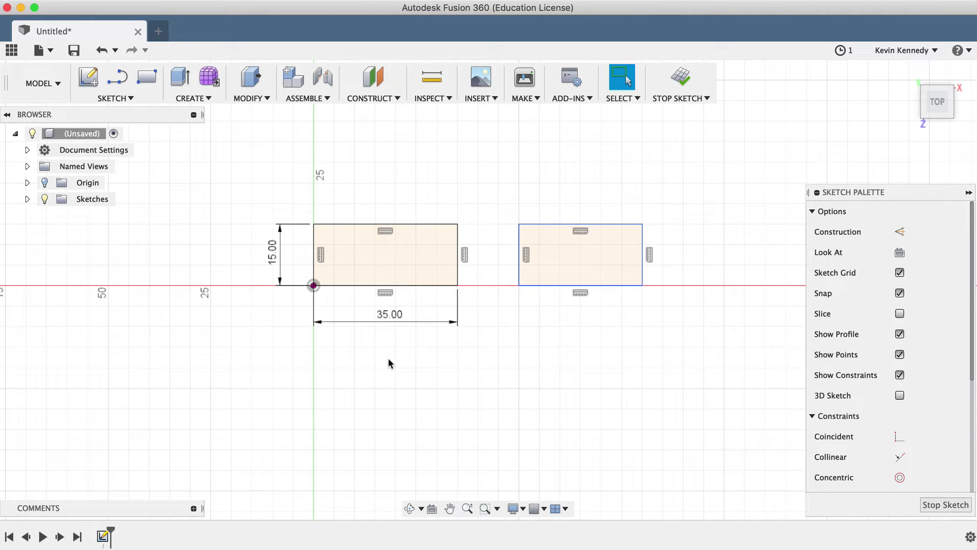
Inspect the first rectangle's horizontal and vertical constraints and stretch the undimensioned second rectangle outward to about 35 mm wide
{"action": "left_click", "coordinate": [381, 297]}
{"action": "left_click", "coordinate": [465, 256]}
{"action": "left_click", "coordinate": [321, 254]}
{"action": "left_click", "coordinate": [333, 224]}
{"action": "key", "text": "Escape"}
{"action": "left_click_drag", "start_coordinate": [644, 235], "coordinate": [663, 225]}
{"action": "left_click", "coordinate": [594, 308]}
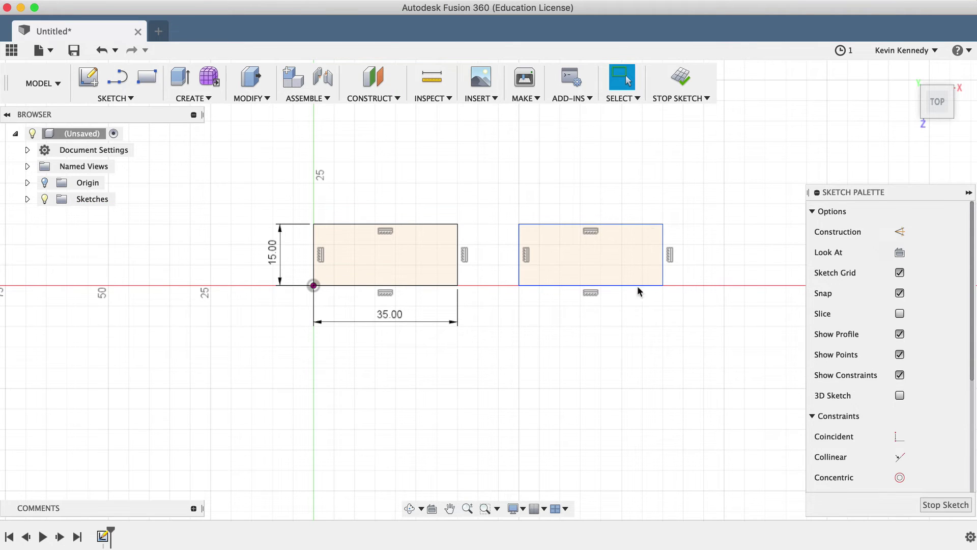
Examine the horizontal and vertical constraints on the edges of the second rectangle
{"action": "left_click", "coordinate": [670, 258]}
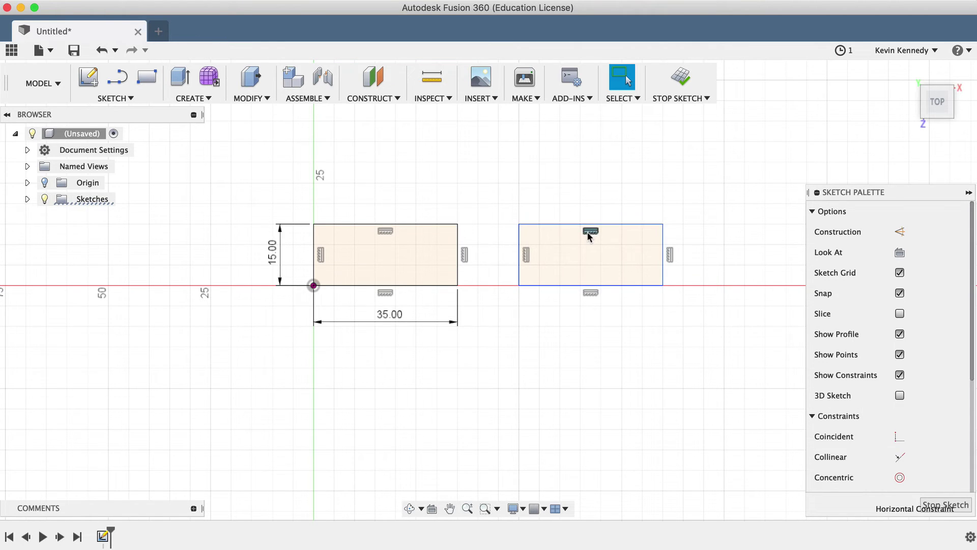
{"action": "left_click", "coordinate": [528, 256]}
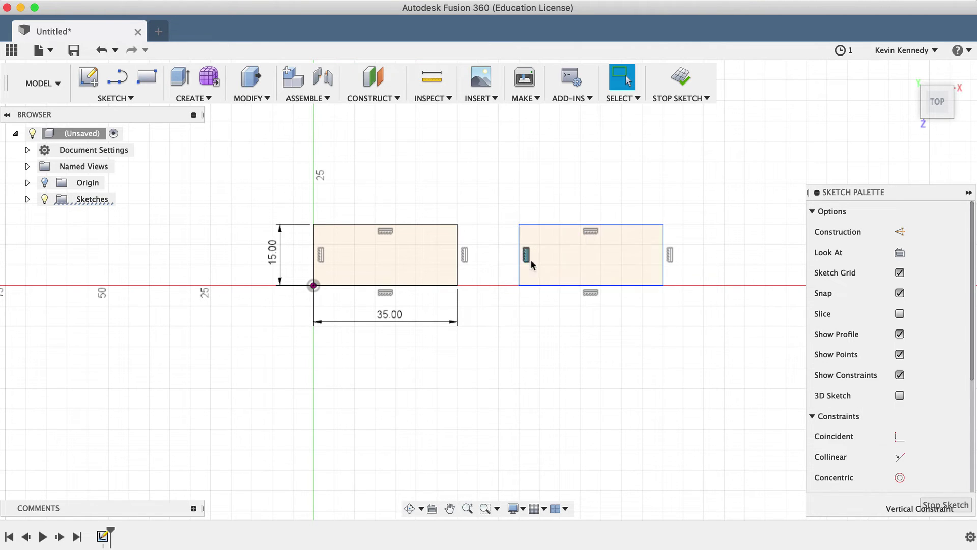
{"action": "left_click", "coordinate": [670, 256]}
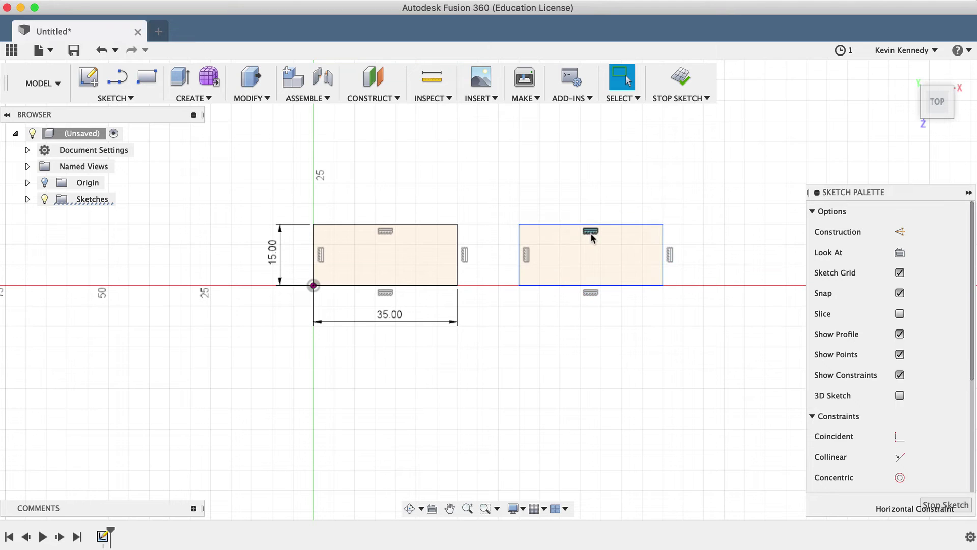
{"action": "left_click", "coordinate": [526, 255]}
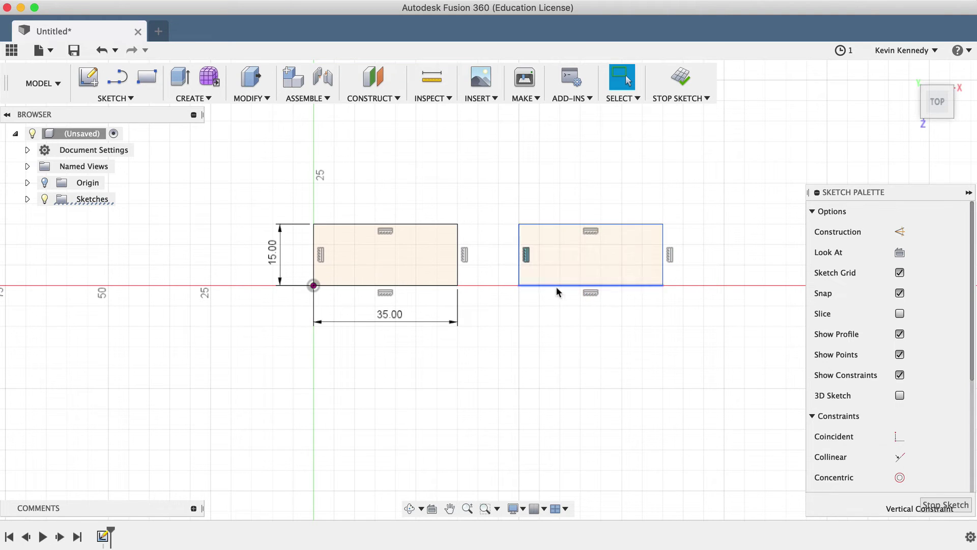
{"action": "left_click", "coordinate": [603, 334]}
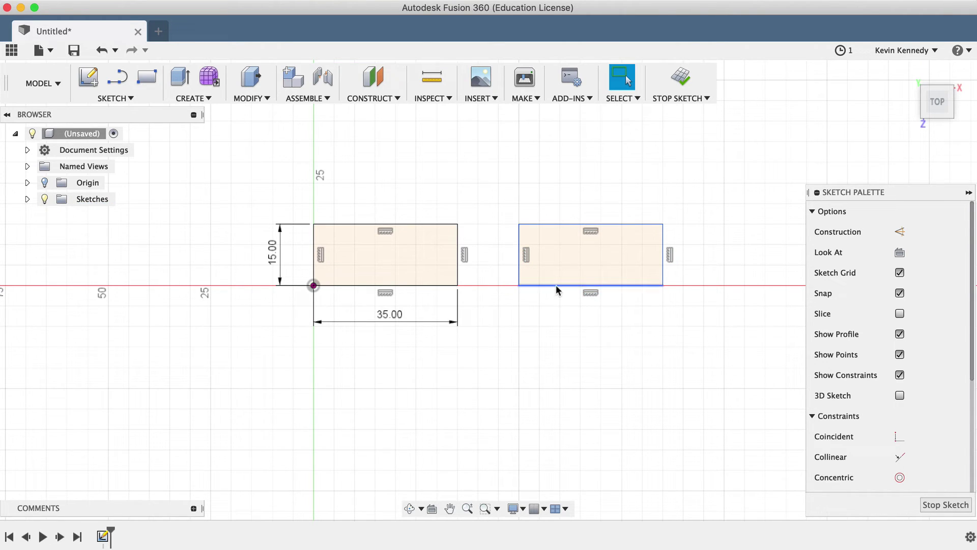
Try moving the second rectangle's bottom edge, and pull its top edge up slightly
{"action": "mouse_move", "coordinate": [556, 285]}
{"action": "left_mouse_down"}
{"action": "mouse_move", "coordinate": [560, 297]}
{"action": "mouse_move", "coordinate": [566, 285]}
{"action": "left_mouse_up"}
{"action": "left_click_drag", "start_coordinate": [554, 224], "coordinate": [601, 222]}
{"action": "left_click", "coordinate": [593, 322]}
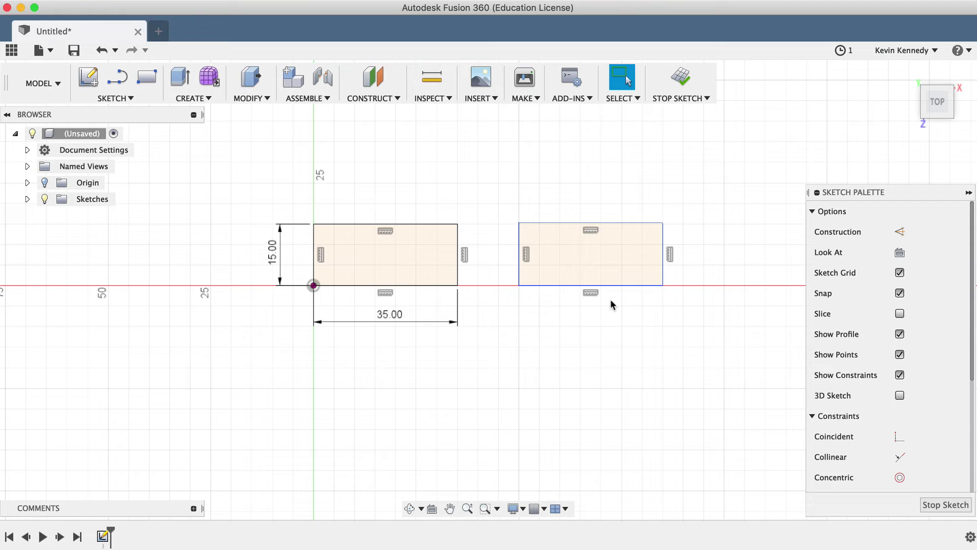
Begin a 3-point rectangle on the vertical axis, about 40 mm below the origin, with a 30 mm horizontal first edge
{"action": "left_click", "coordinate": [145, 97]}
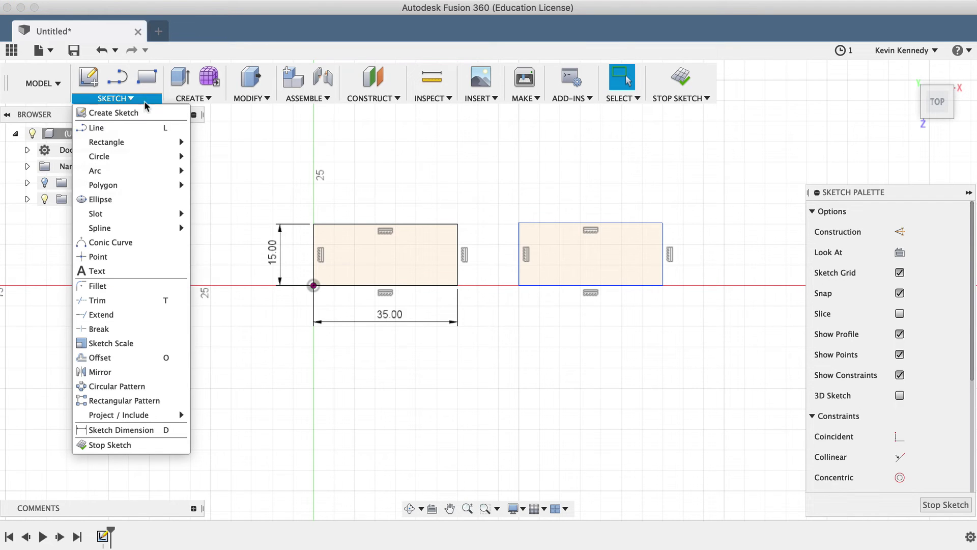
{"action": "mouse_move", "coordinate": [142, 142]}
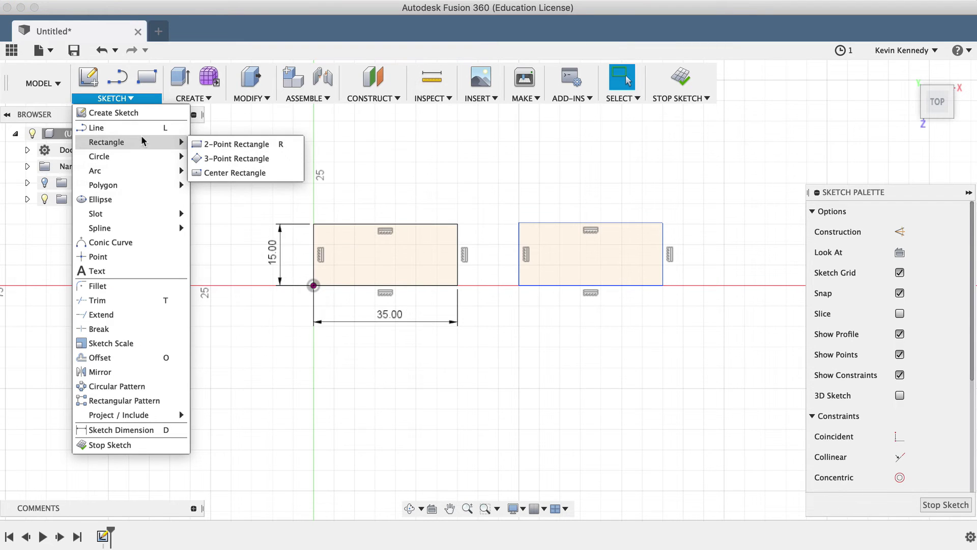
{"action": "left_click", "coordinate": [276, 158]}
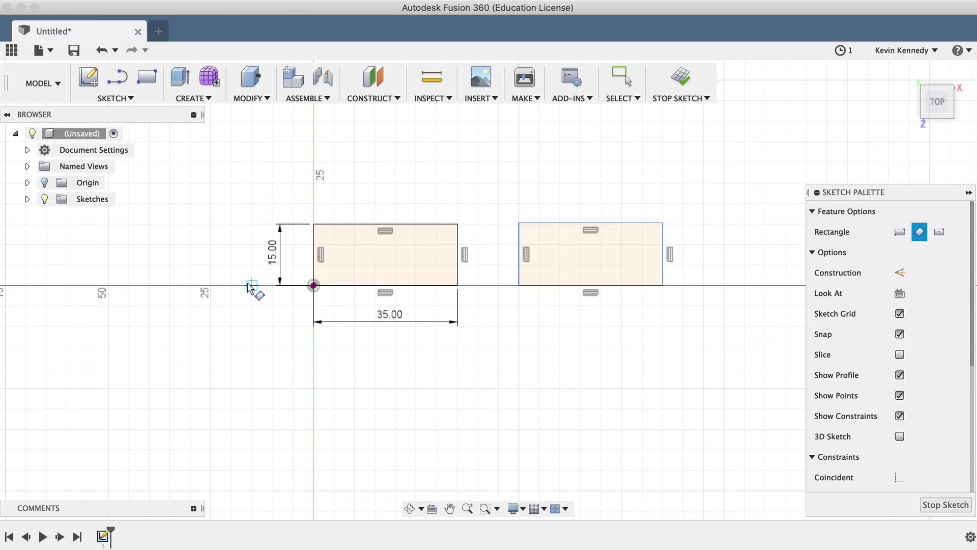
{"action": "scroll", "coordinate": [253, 286], "scroll_direction": "down", "scroll_amount": 3}
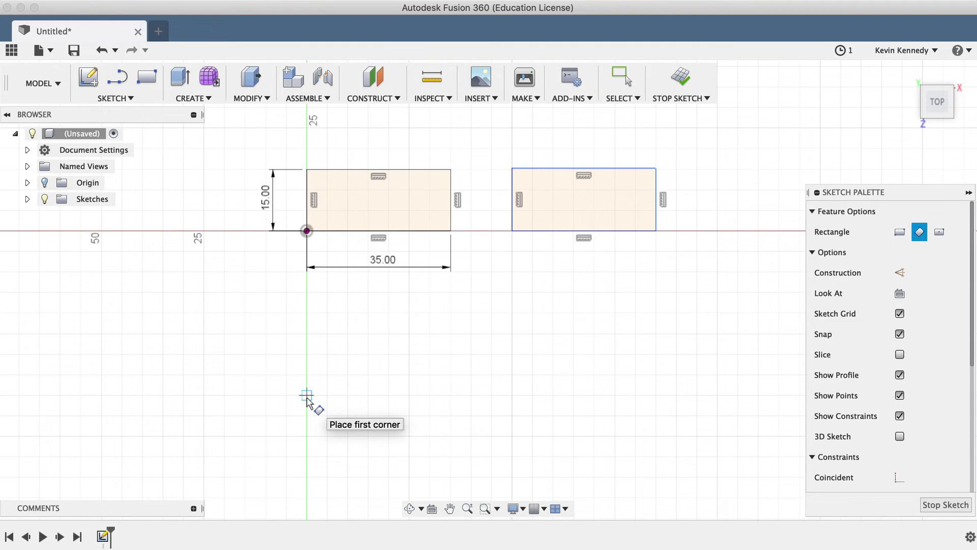
{"action": "left_click", "coordinate": [306, 396]}
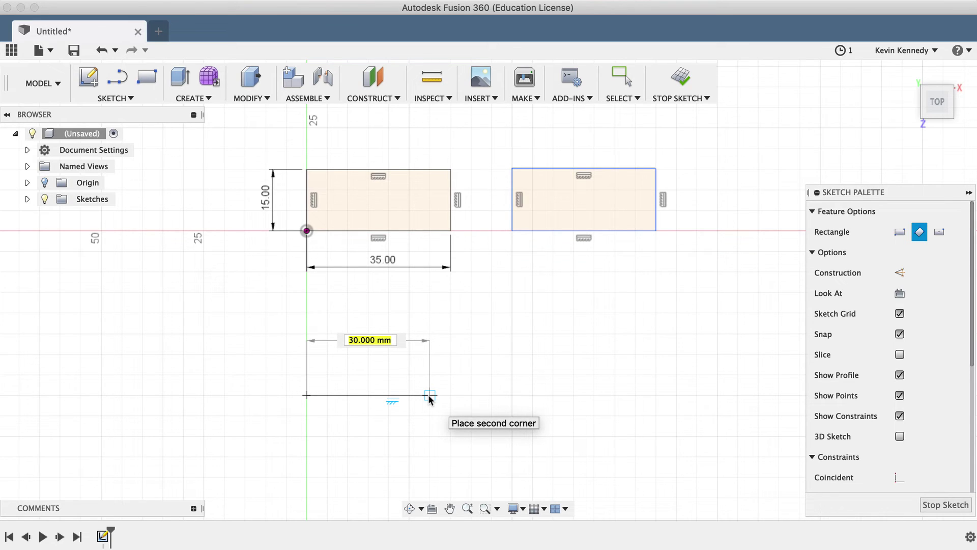
{"action": "type", "text": "30"}
{"action": "key", "text": "Tab"}
{"action": "left_click", "coordinate": [429, 396]}
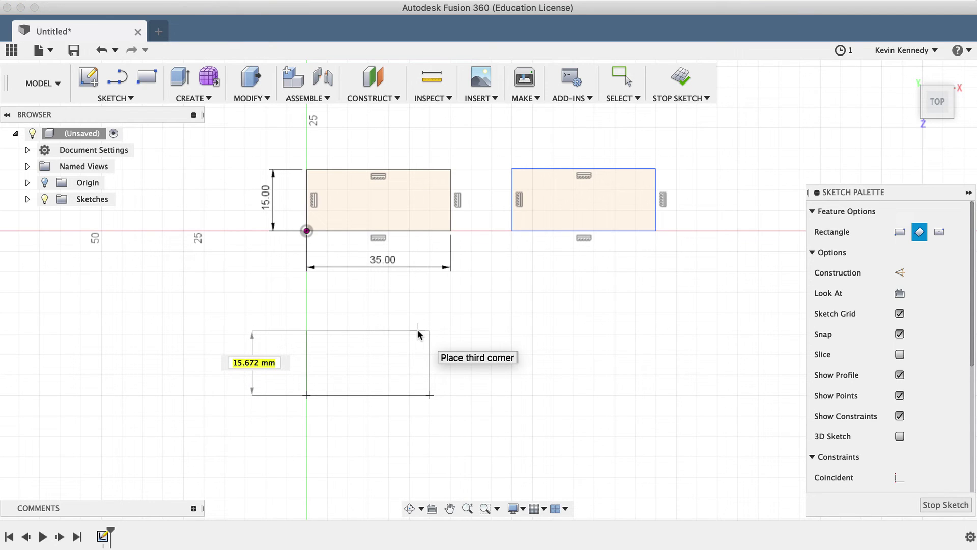
Set the 3-point rectangle's height to 15 mm and complete it above its first edge
{"action": "type", "text": "15"}
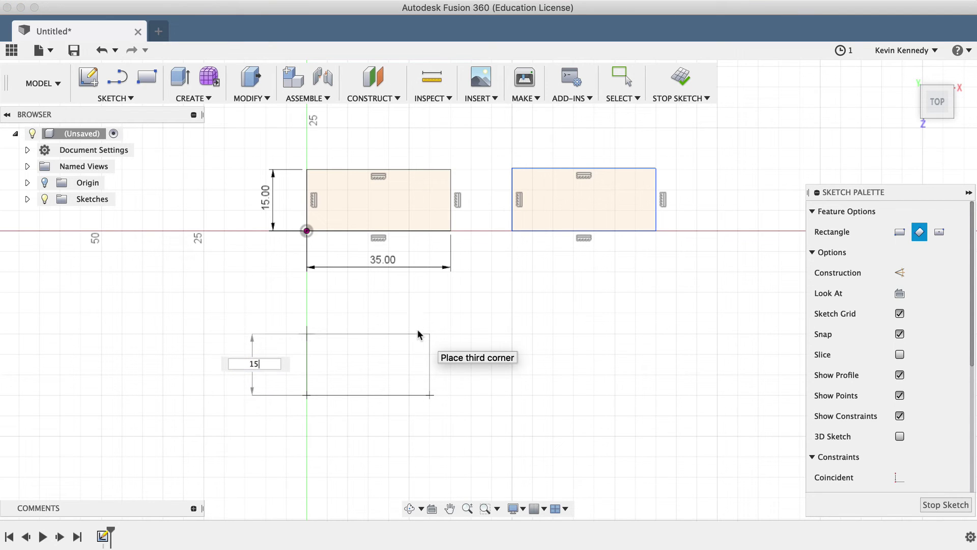
{"action": "key", "text": "Tab"}
{"action": "left_click", "coordinate": [417, 329]}
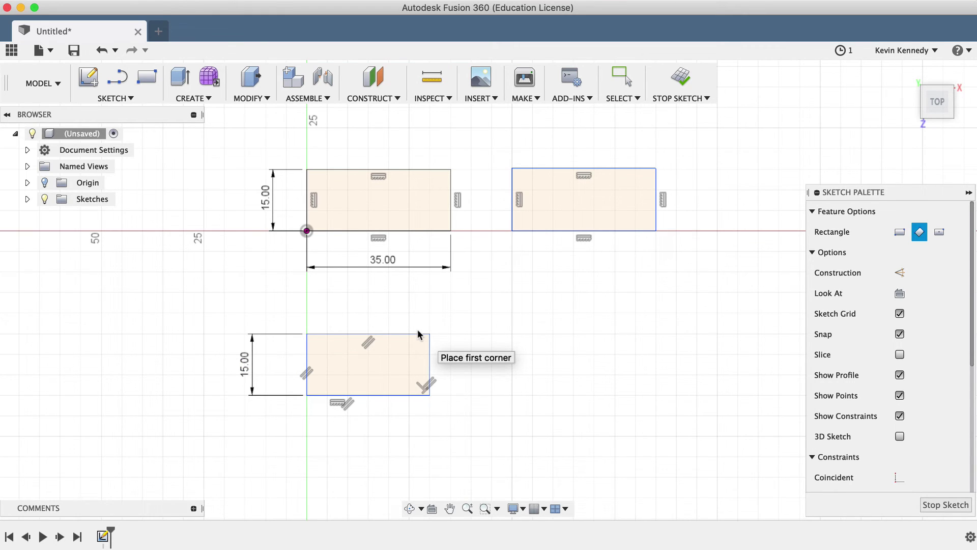
{"action": "key", "text": "Escape"}
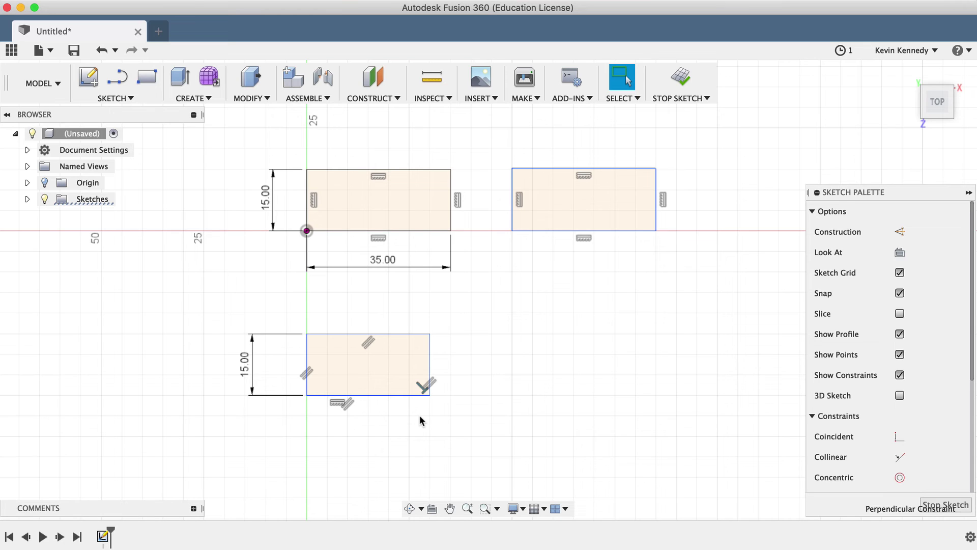
Sketch a center rectangle about 40 mm by 20 mm below the second rectangle, beside the 3-point rectangle
{"action": "key", "text": "r"}
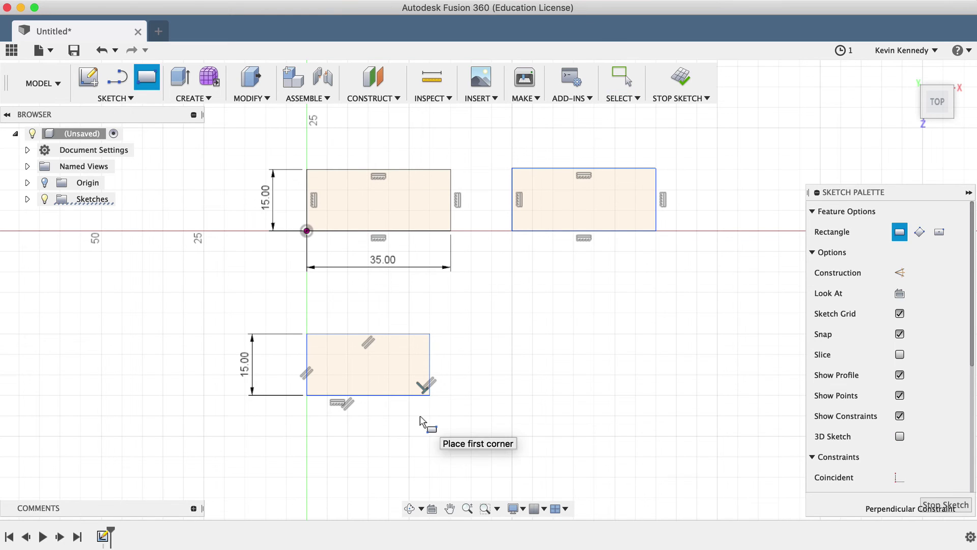
{"action": "left_click", "coordinate": [940, 234]}
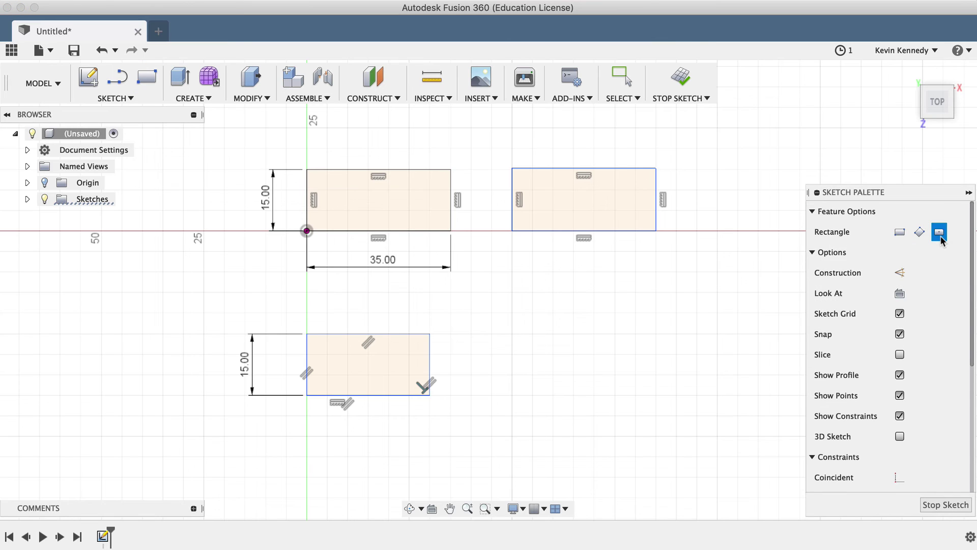
{"action": "left_click", "coordinate": [594, 354]}
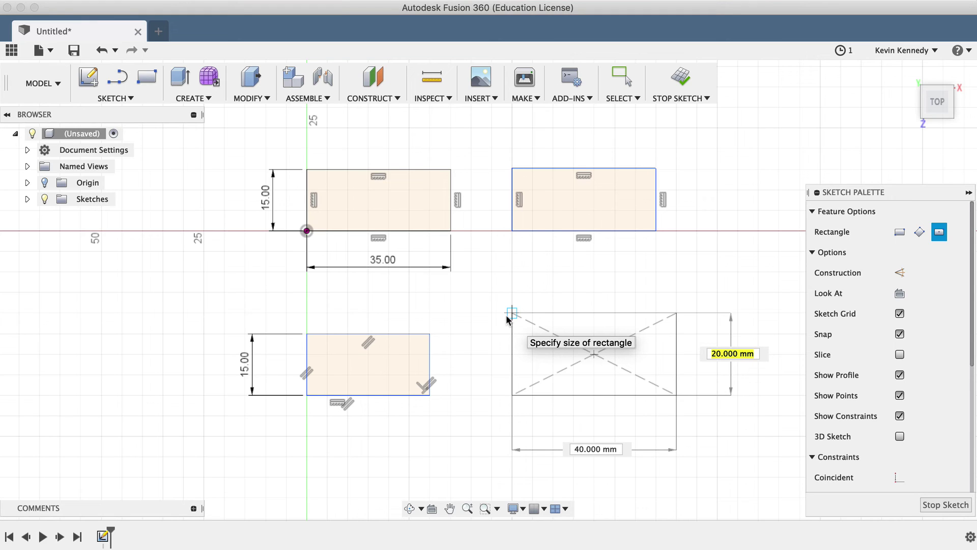
{"action": "left_click", "coordinate": [508, 318]}
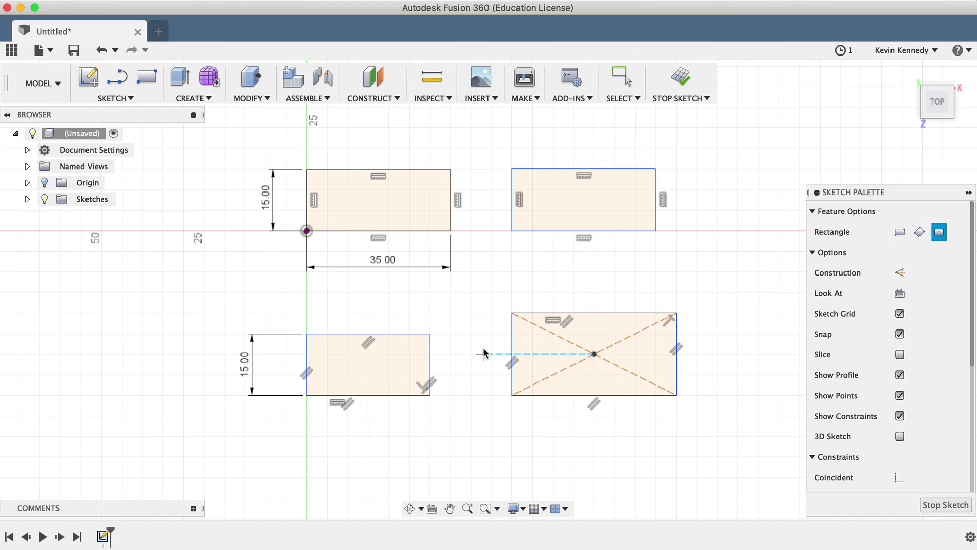
Shift the center rectangle by its center point about 1 mm right and 1 mm up
{"action": "scroll", "coordinate": [661, 442], "scroll_direction": "up", "scroll_amount": 5}
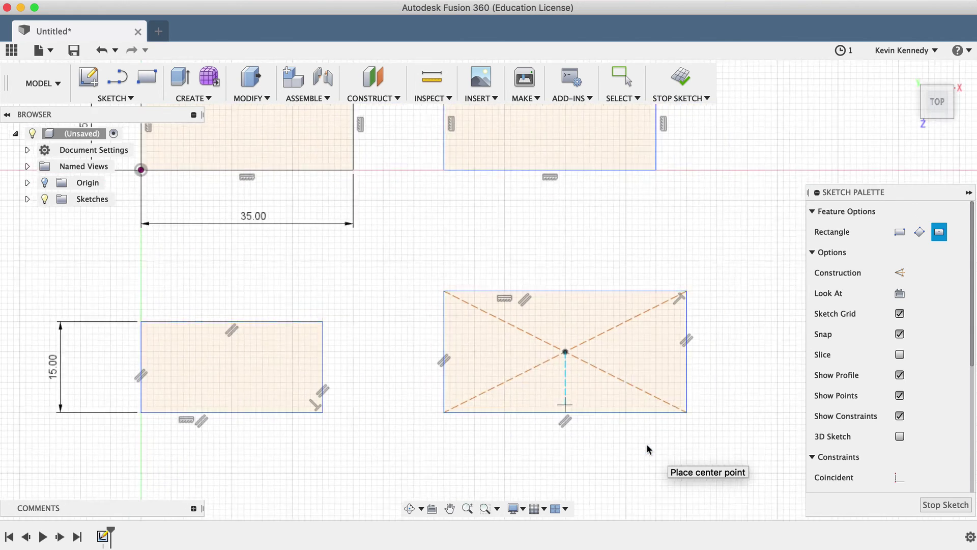
{"action": "scroll", "coordinate": [646, 444], "scroll_direction": "up", "scroll_amount": 2}
{"action": "middle_click_drag", "start_coordinate": [646, 444], "coordinate": [590, 415]}
{"action": "key", "text": "Escape"}
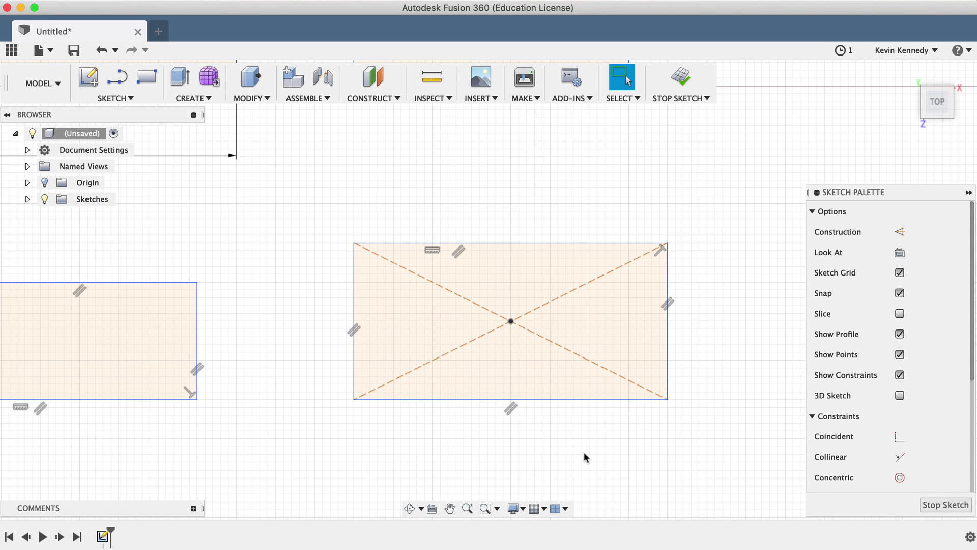
{"action": "left_click", "coordinate": [509, 321]}
{"action": "mouse_move", "coordinate": [511, 322]}
{"action": "left_mouse_down"}
{"action": "mouse_move", "coordinate": [495, 288]}
{"action": "mouse_move", "coordinate": [512, 376]}
{"action": "mouse_move", "coordinate": [524, 346]}
{"action": "mouse_move", "coordinate": [519, 253]}
{"action": "mouse_move", "coordinate": [511, 283]}
{"action": "mouse_move", "coordinate": [520, 313]}
{"action": "left_mouse_up"}
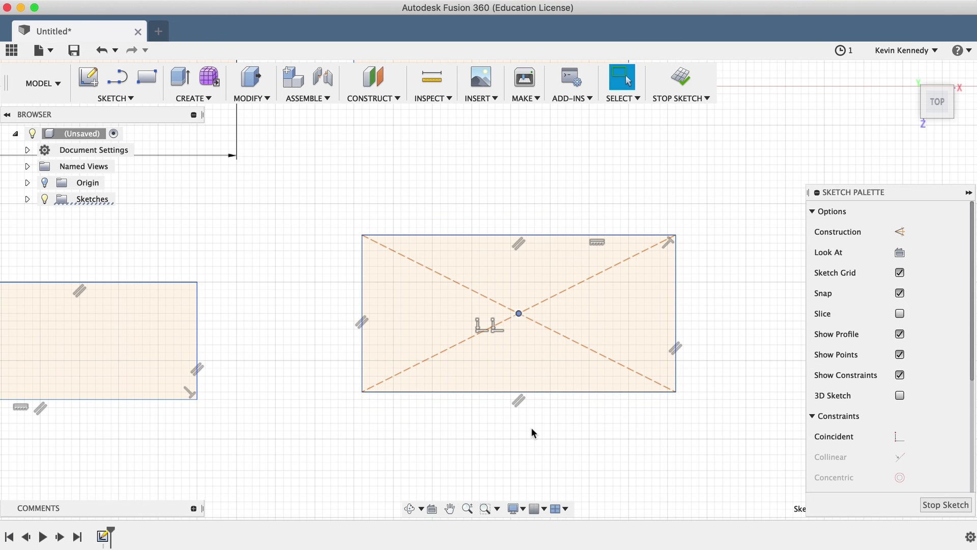
Sketch another center rectangle, about 16 mm by 10 mm, centered on the first rectangle's bottom-right corner
{"action": "right_click", "coordinate": [533, 433]}
{"action": "left_click", "coordinate": [533, 388]}
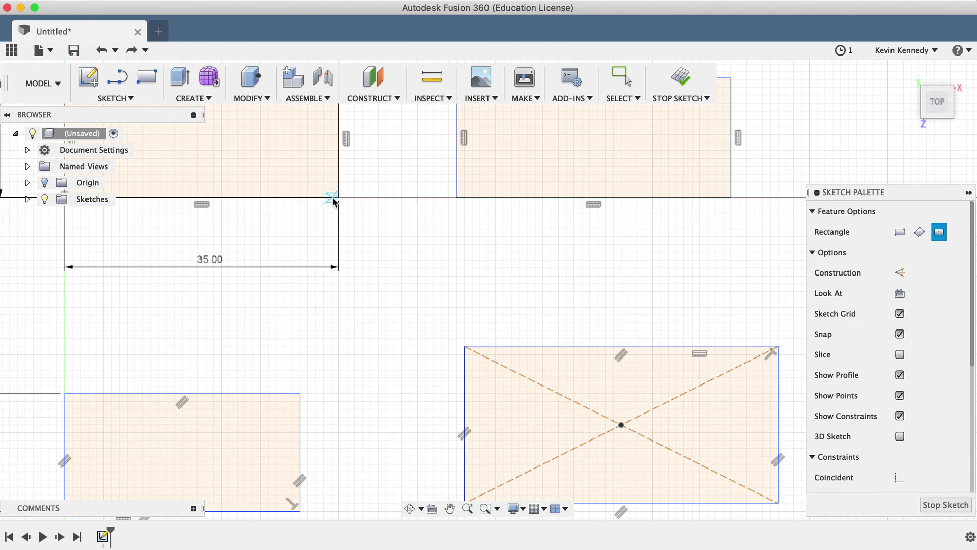
{"action": "left_click", "coordinate": [338, 197]}
{"action": "left_click", "coordinate": [276, 235]}
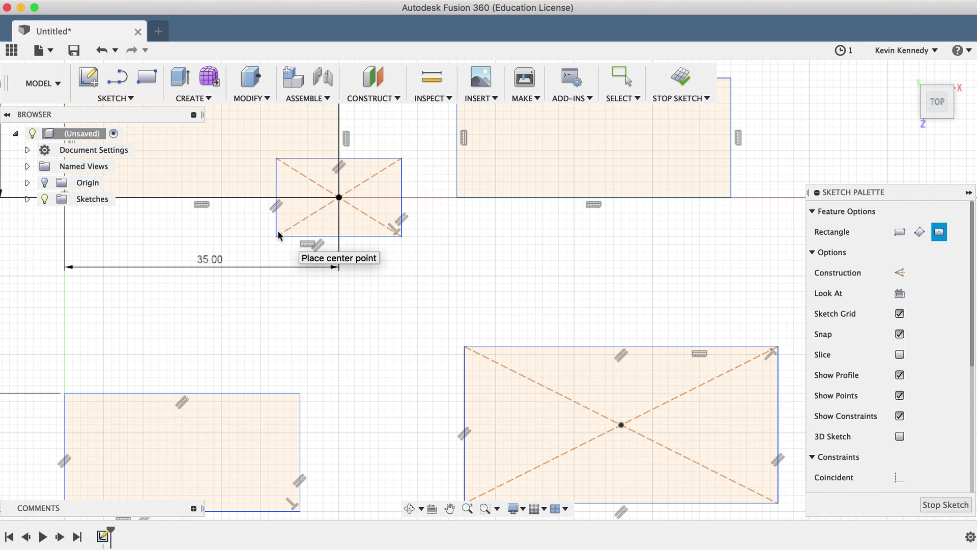
{"action": "key", "text": "Escape"}
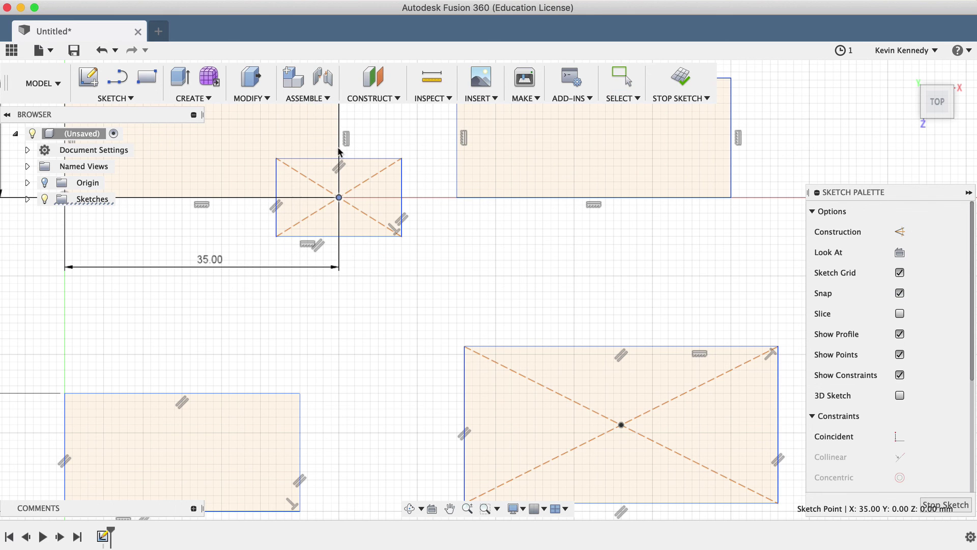
{"action": "key", "text": "Escape"}
{"action": "key", "text": "Escape"}
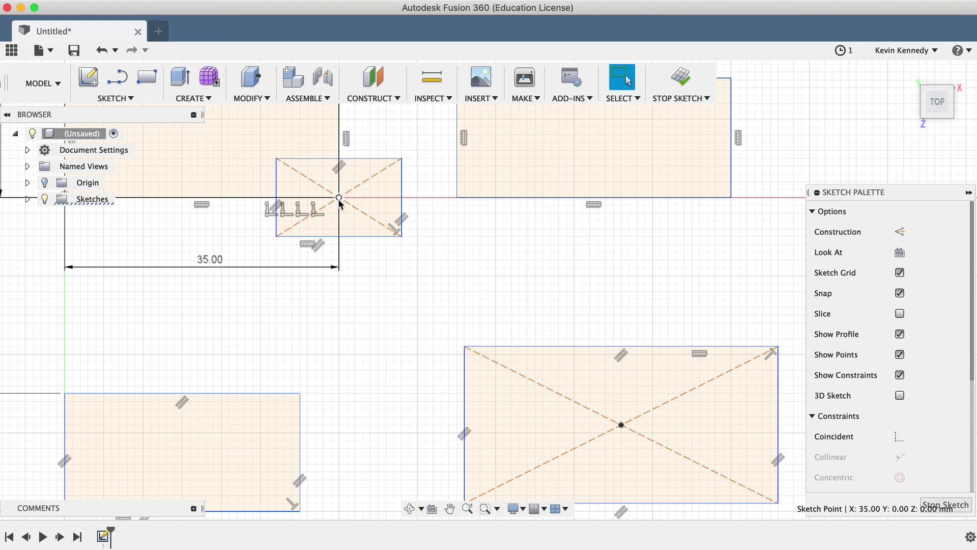